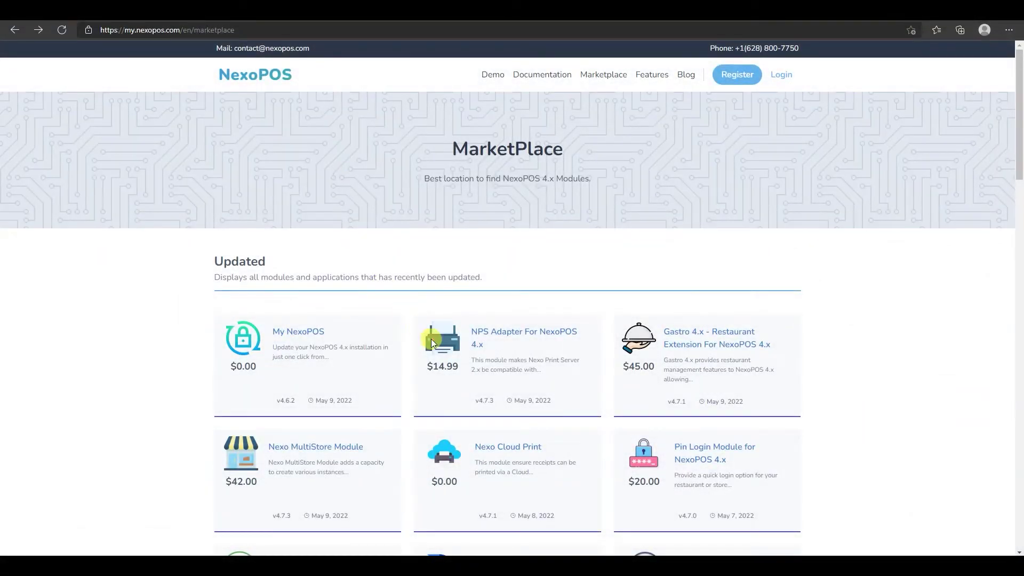
Open the Nexo Cloud Print module page in the Marketplace and scroll down through its details.
click(496, 451)
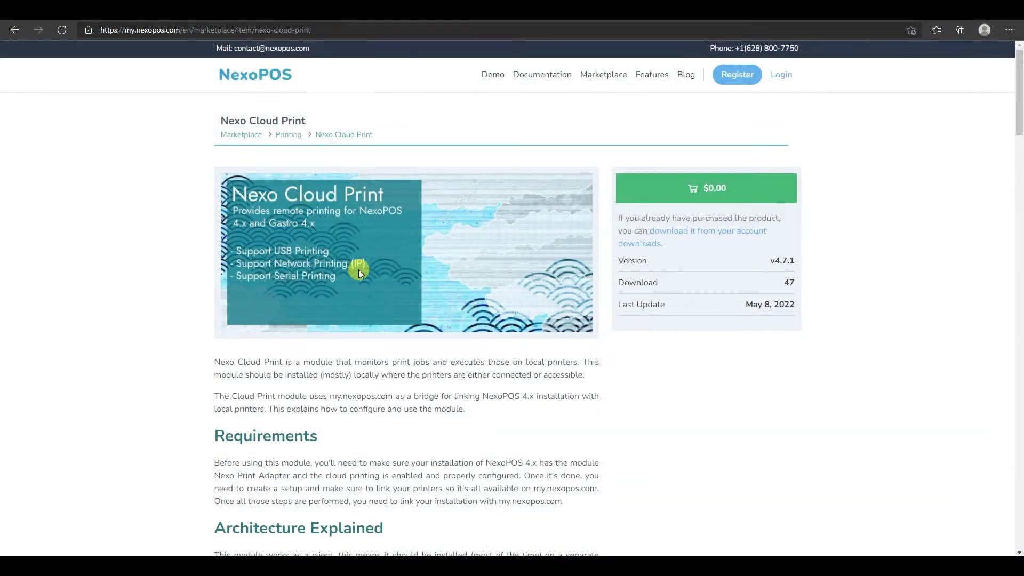
scroll(358, 288, down, 6)
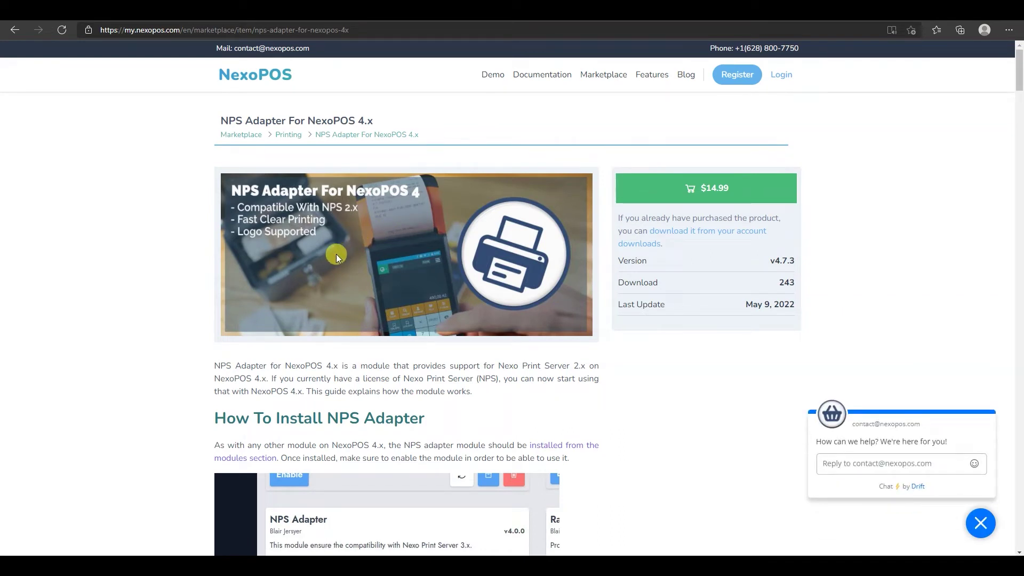
Scroll the NPS Adapter guide to its Using Cloud Print Service and Creating Cloud Printers sections.
scroll(336, 258, down, 20)
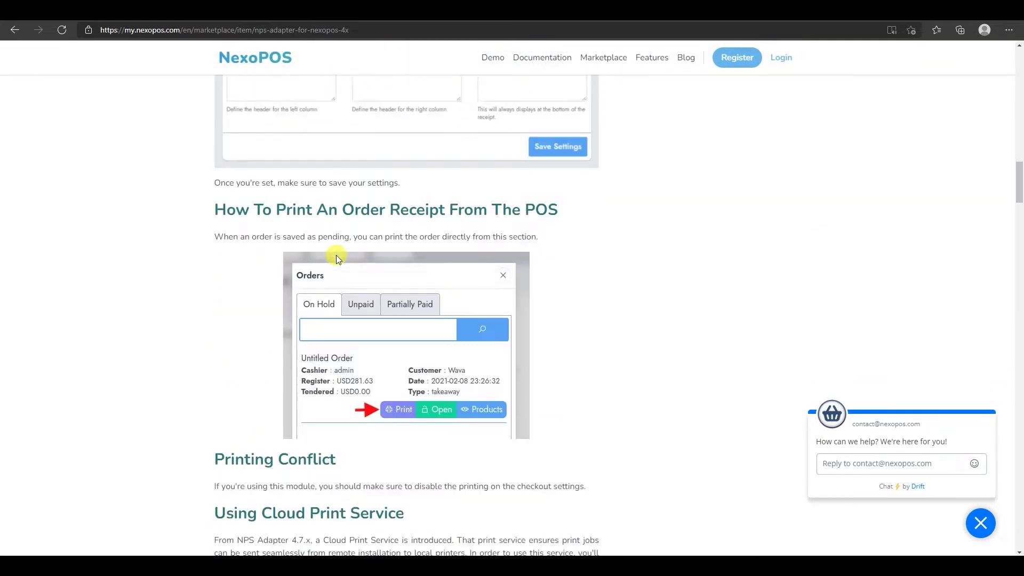
scroll(337, 256, down, 4)
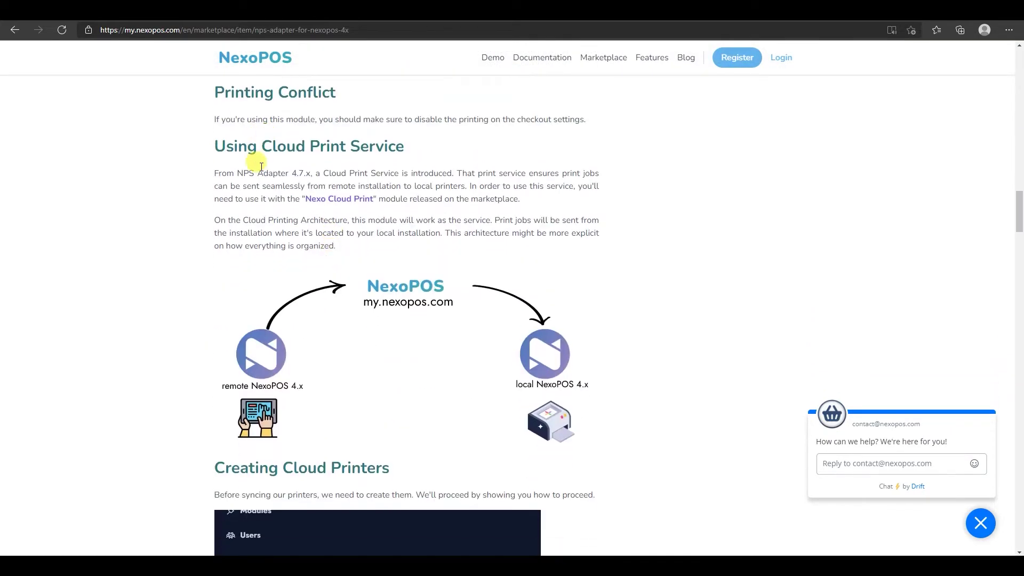
scroll(347, 217, down, 5)
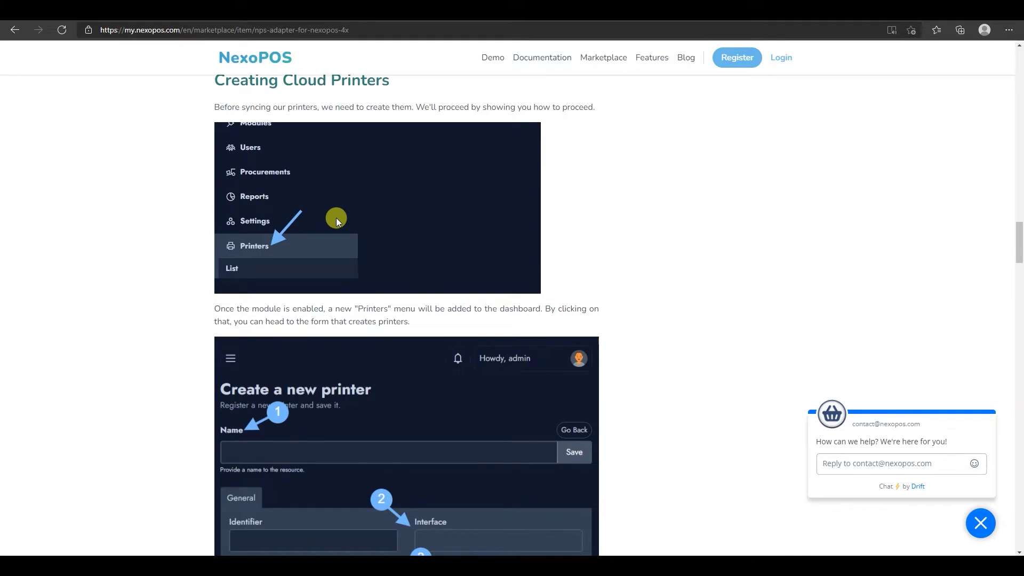
scroll(334, 218, up, 3)
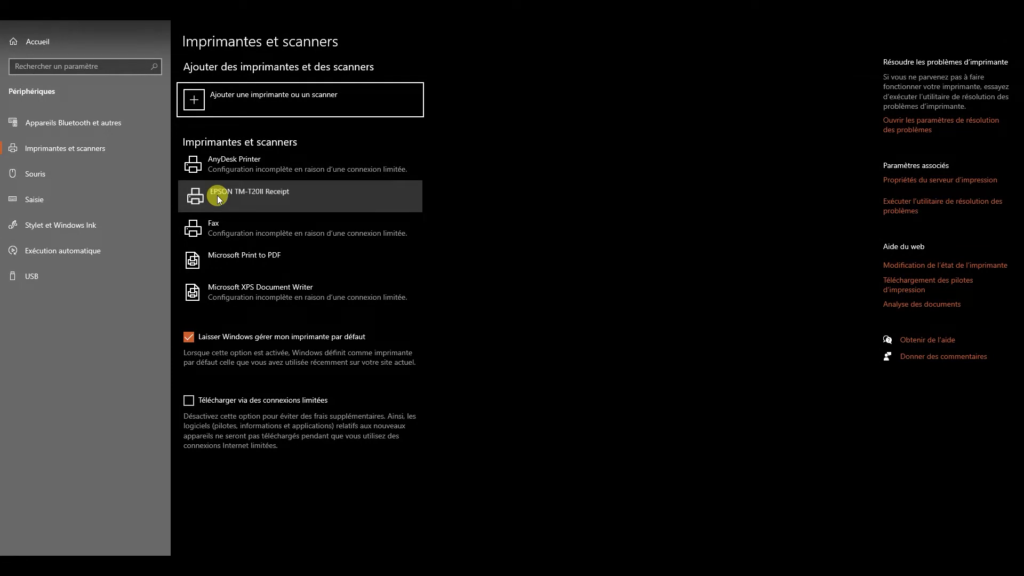
Turn on sharing for EPSON TM-T20II Receipt in its printer properties and copy the share name.
click(217, 197)
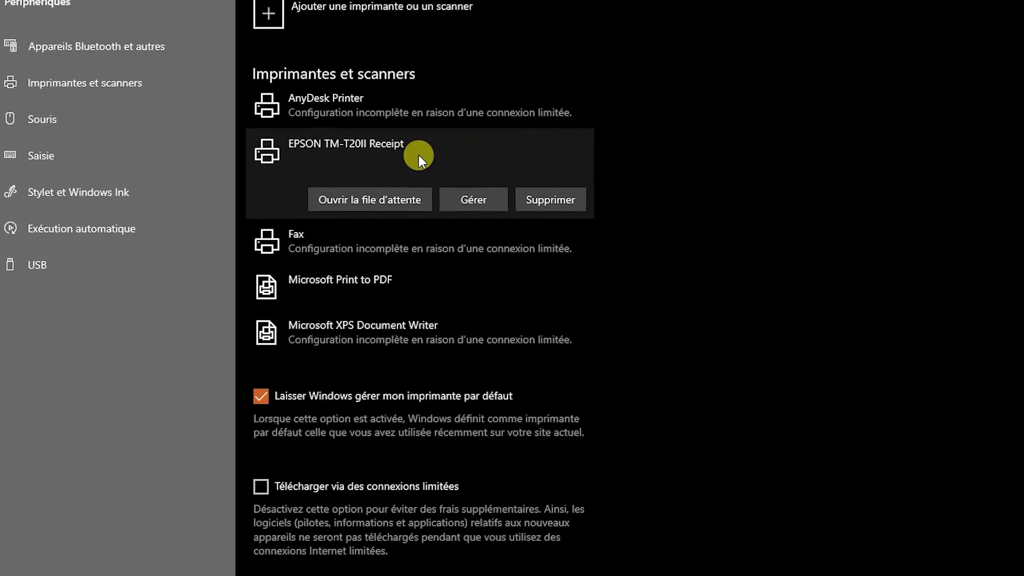
click(477, 199)
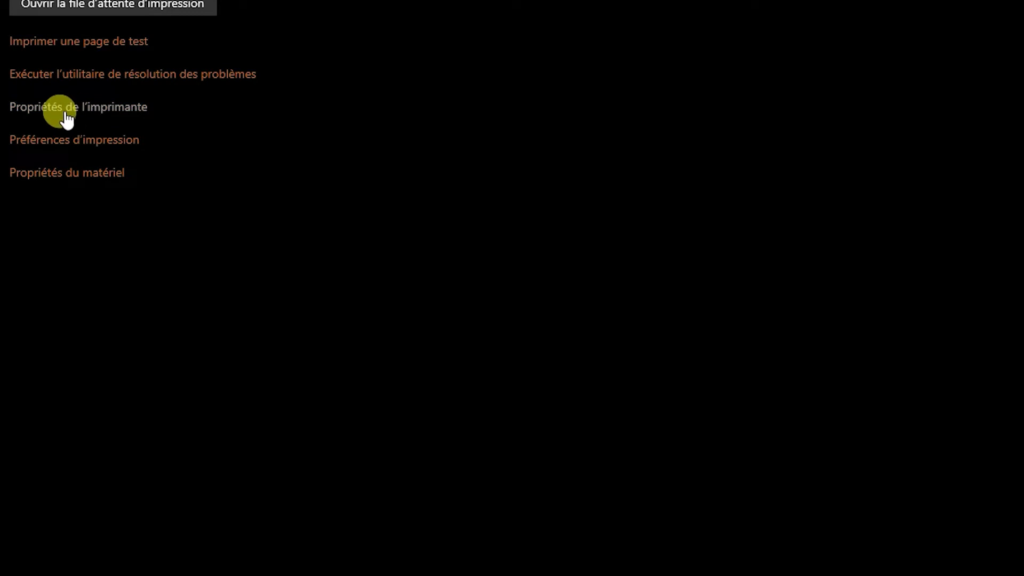
click(84, 108)
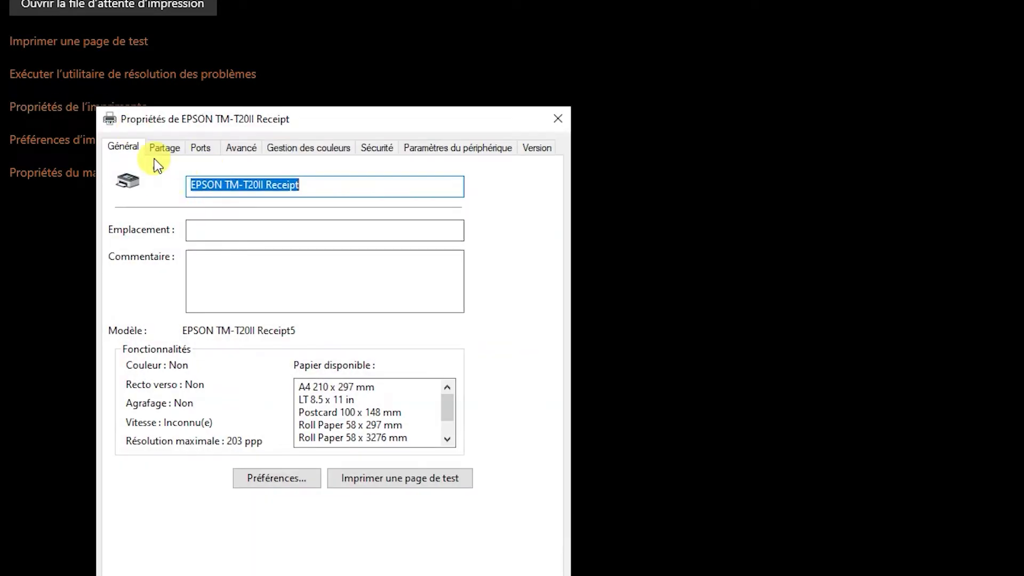
click(163, 148)
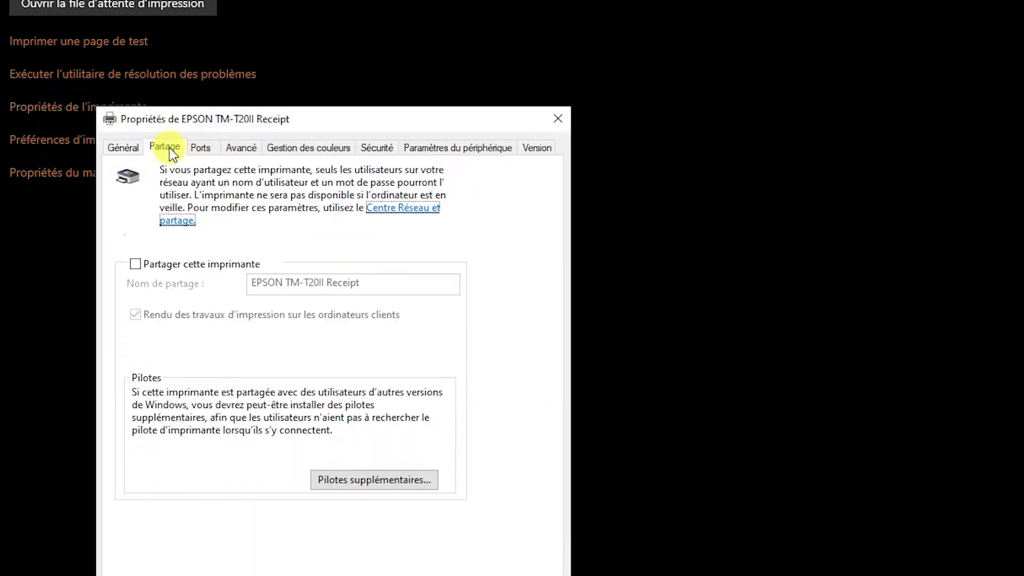
click(131, 265)
key(ctrl+c)
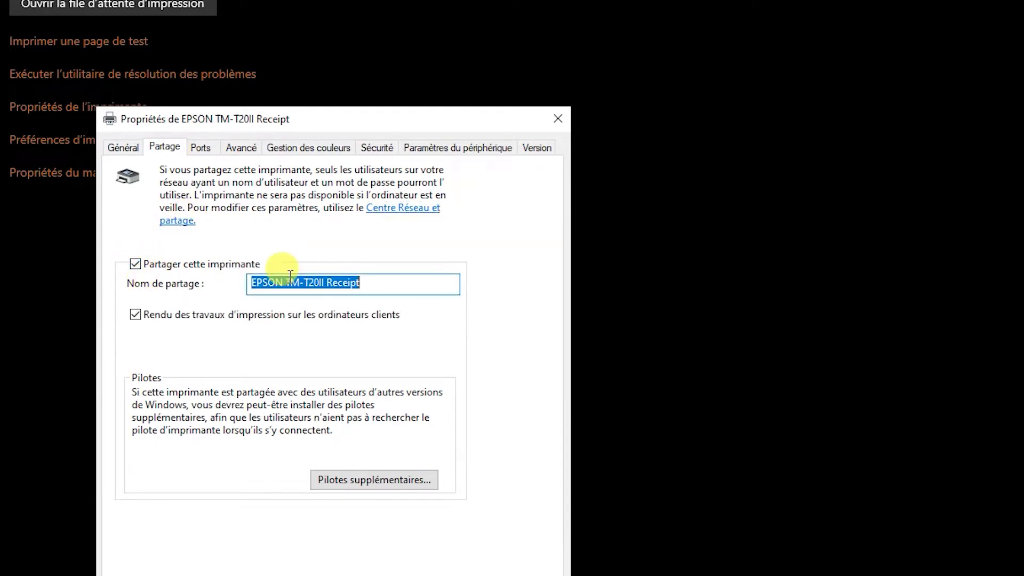
double_click(267, 282)
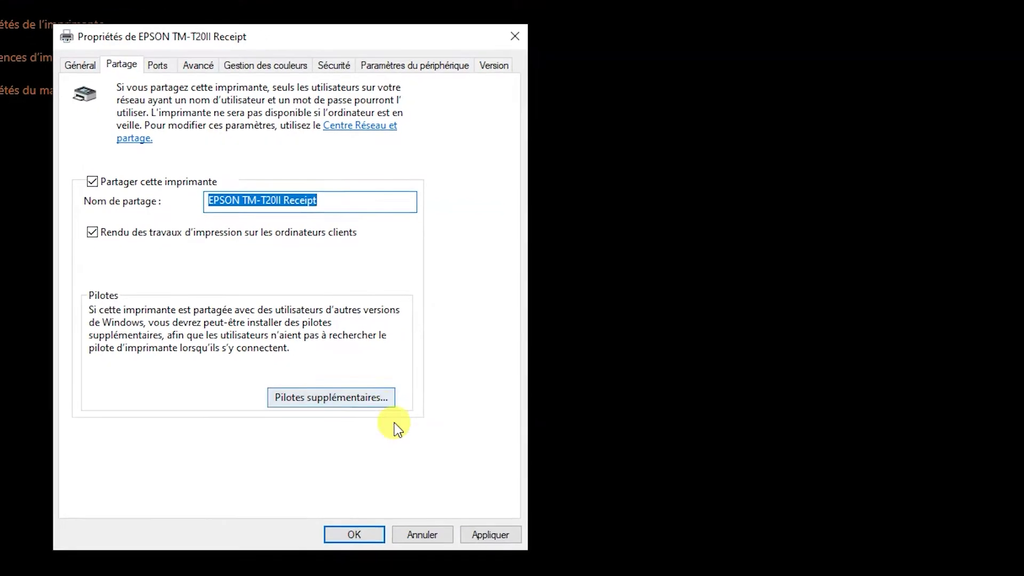
click(465, 505)
click(347, 505)
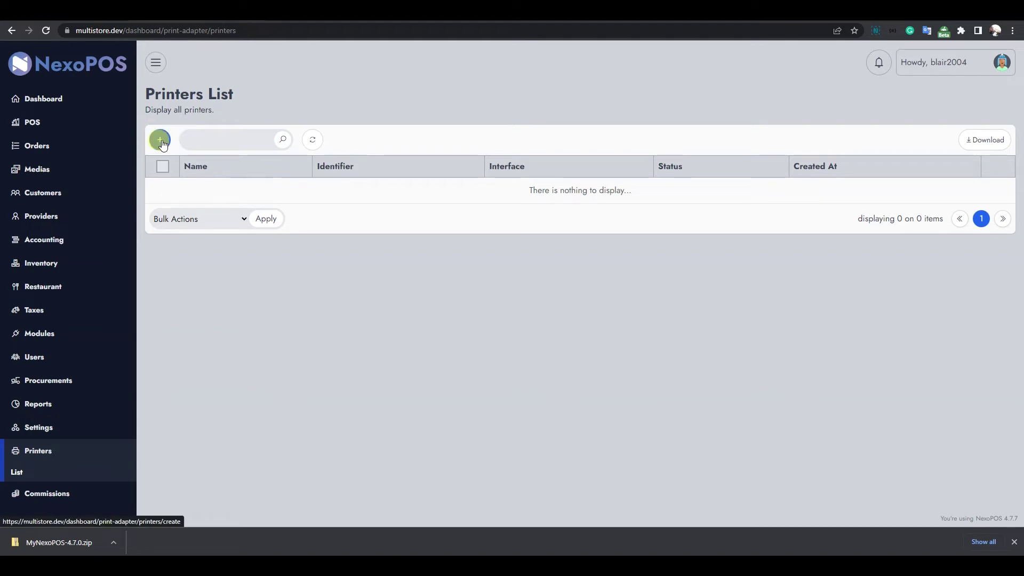
Create printer 'EPSON TM-T20II Receipt' with USB Serial interface and Enabled status, then save it.
click(161, 139)
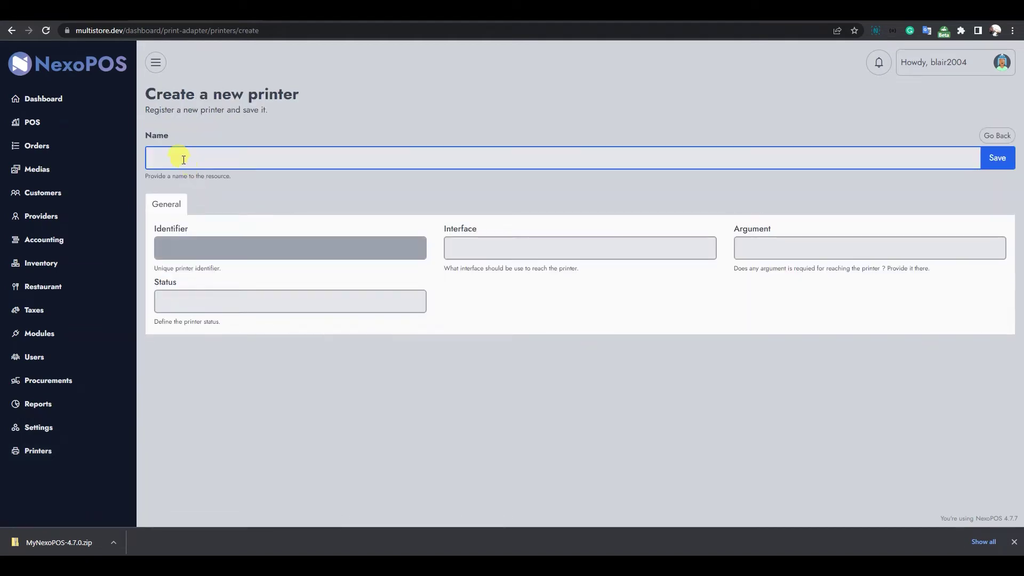
key(ctrl+v)
drag(150, 165, 246, 160)
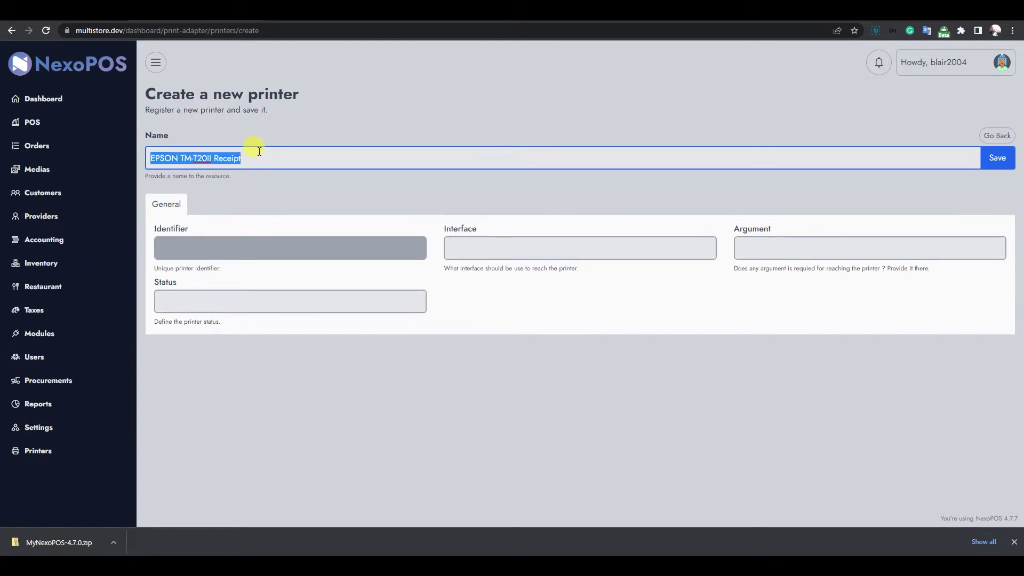
click(458, 255)
click(469, 273)
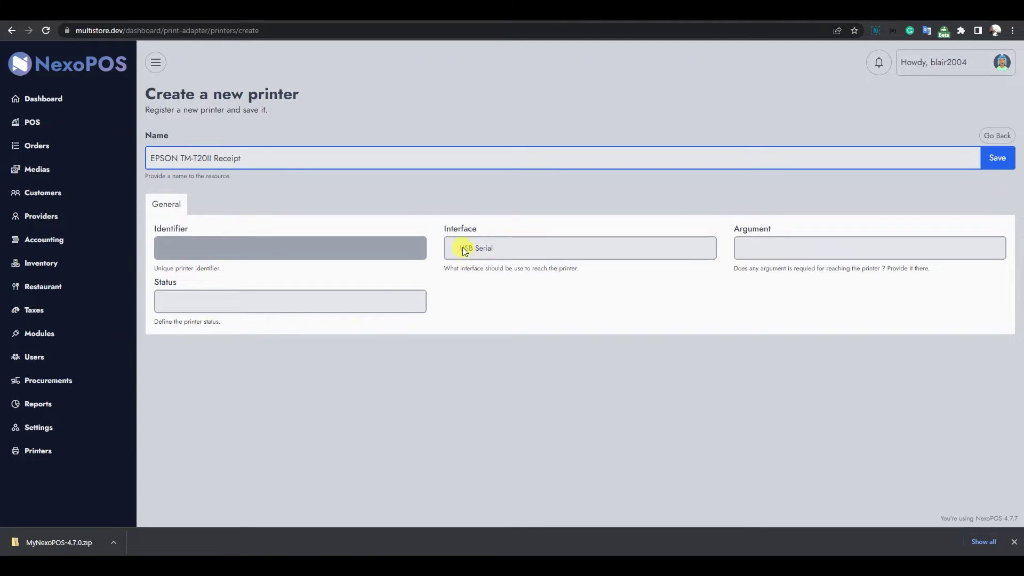
click(759, 242)
click(200, 300)
click(181, 319)
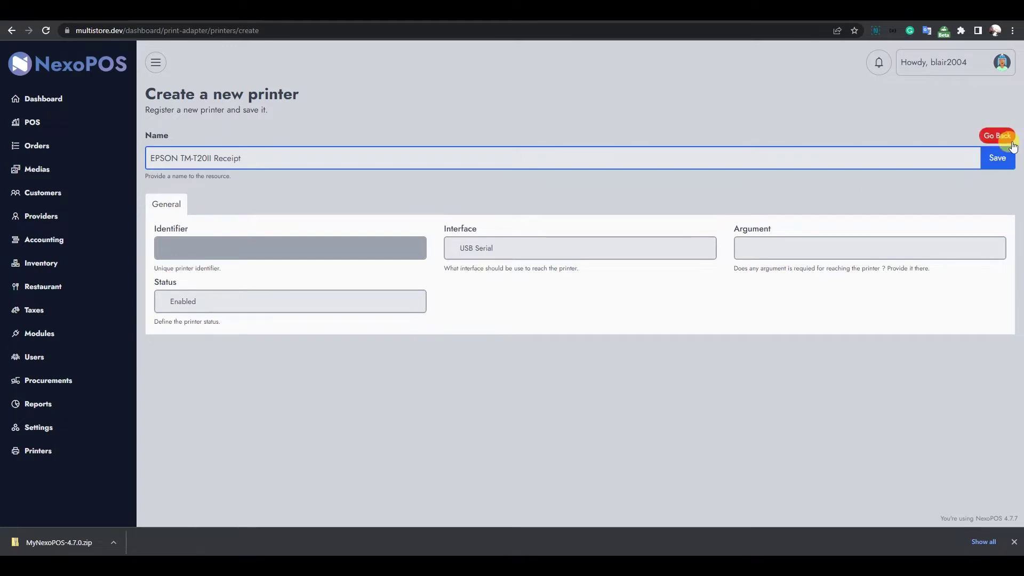
click(997, 158)
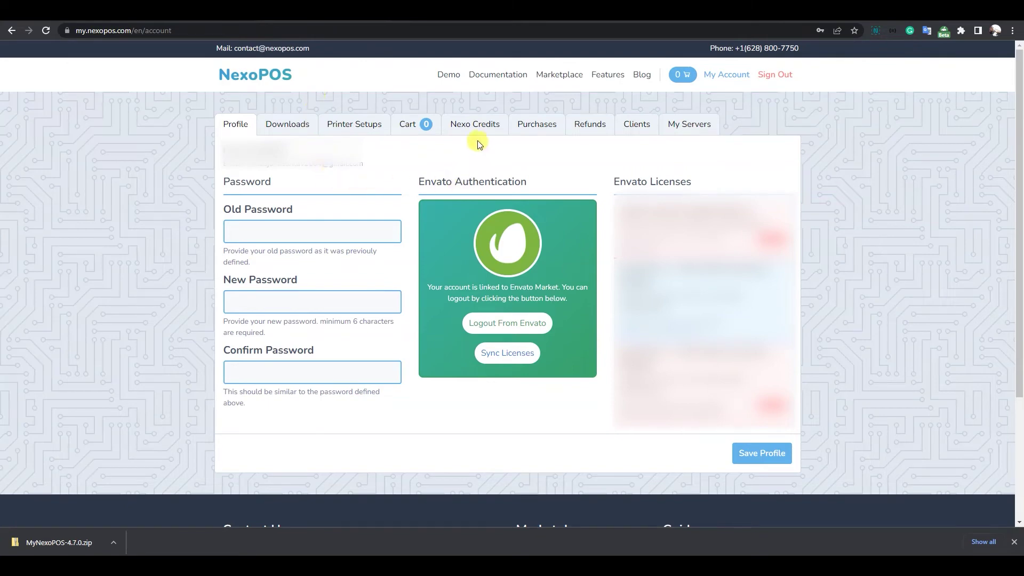
Enter setup name 'Multistore Setup' and domain multistore.dev in the Printer Setups creation form.
click(351, 129)
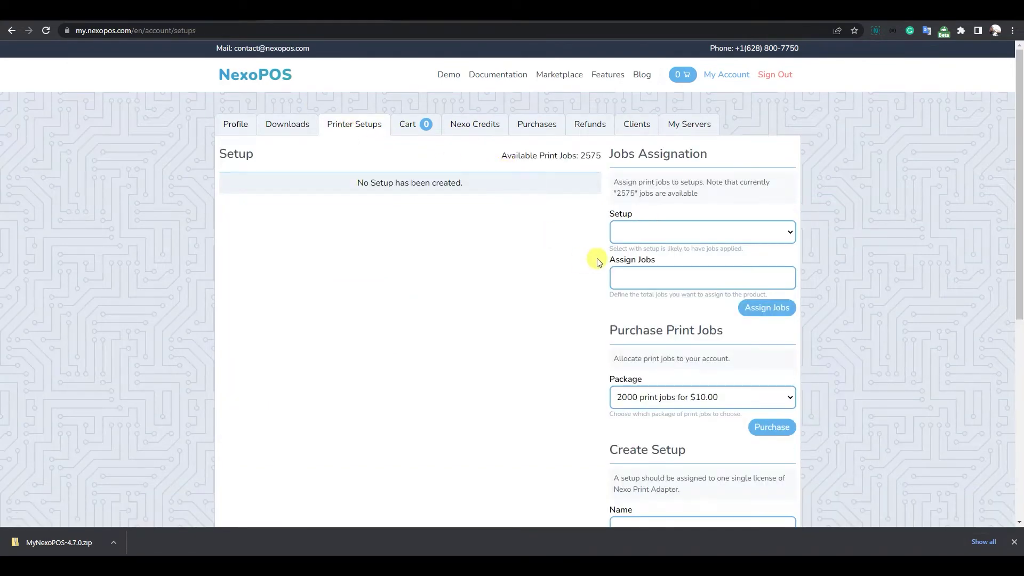
scroll(616, 251, down, 5)
click(629, 274)
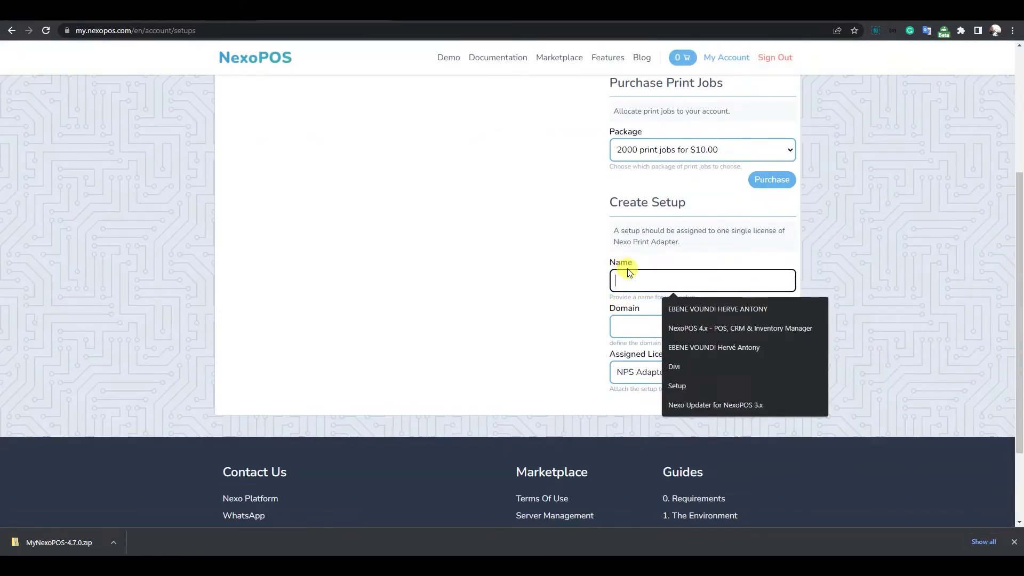
text(Multistore Setup)
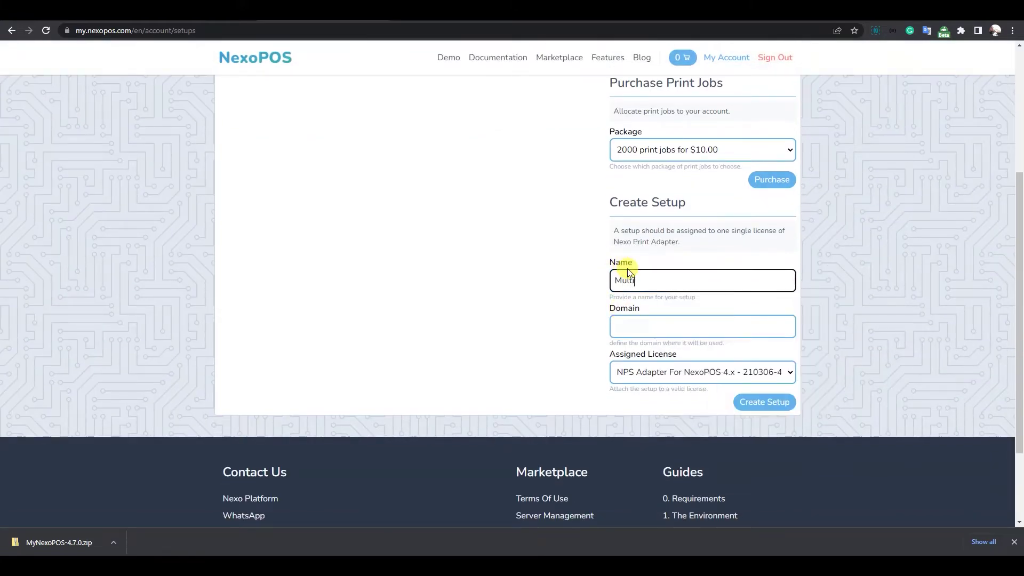
click(629, 323)
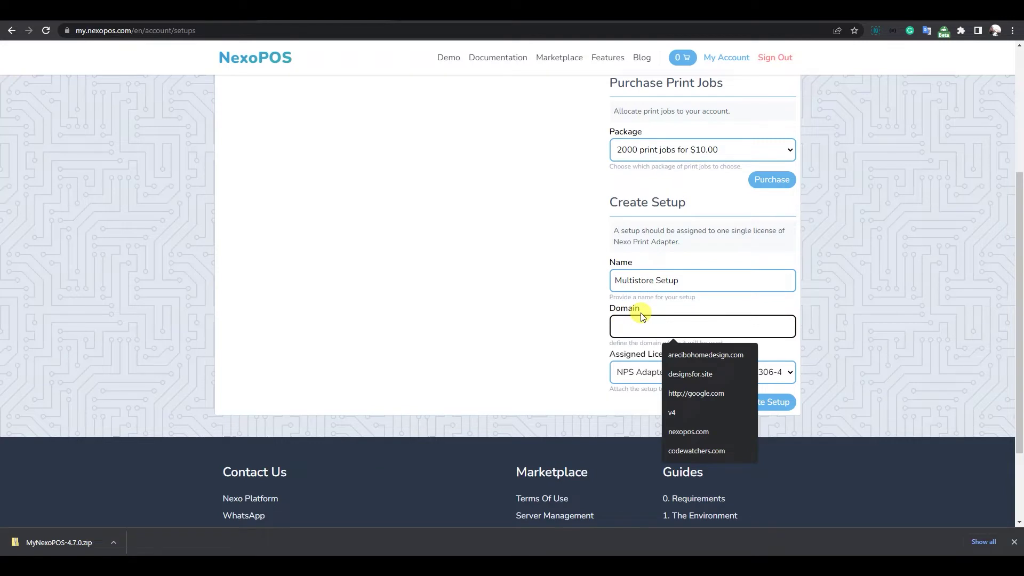
text(mul)
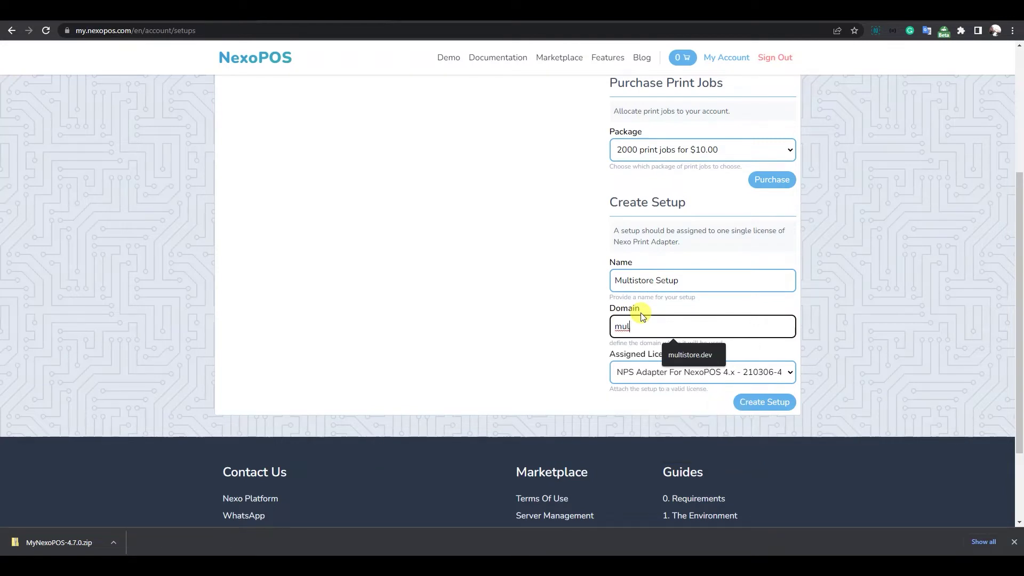
click(688, 354)
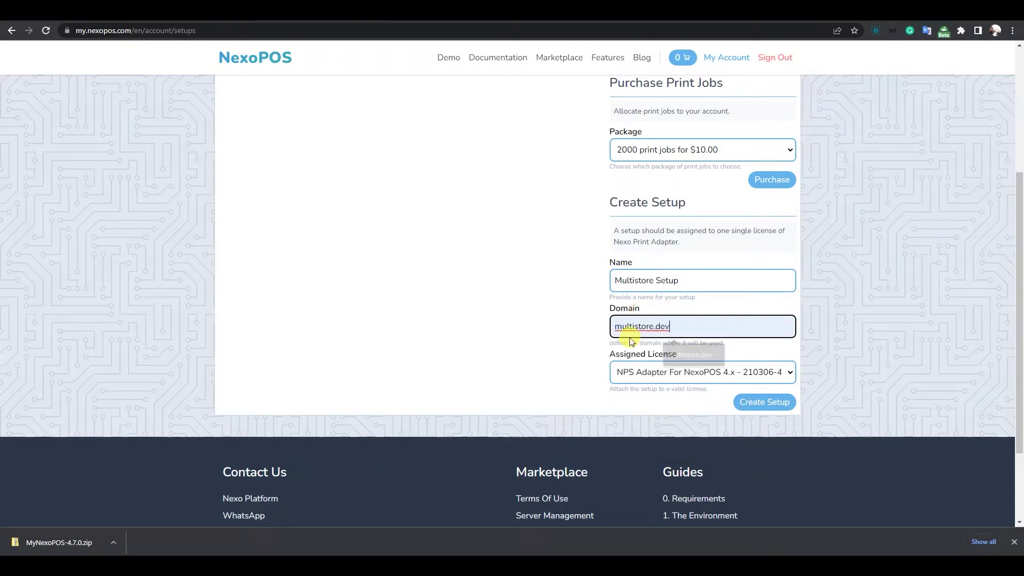
Attach the first NPS Adapter license and create the setup.
click(652, 372)
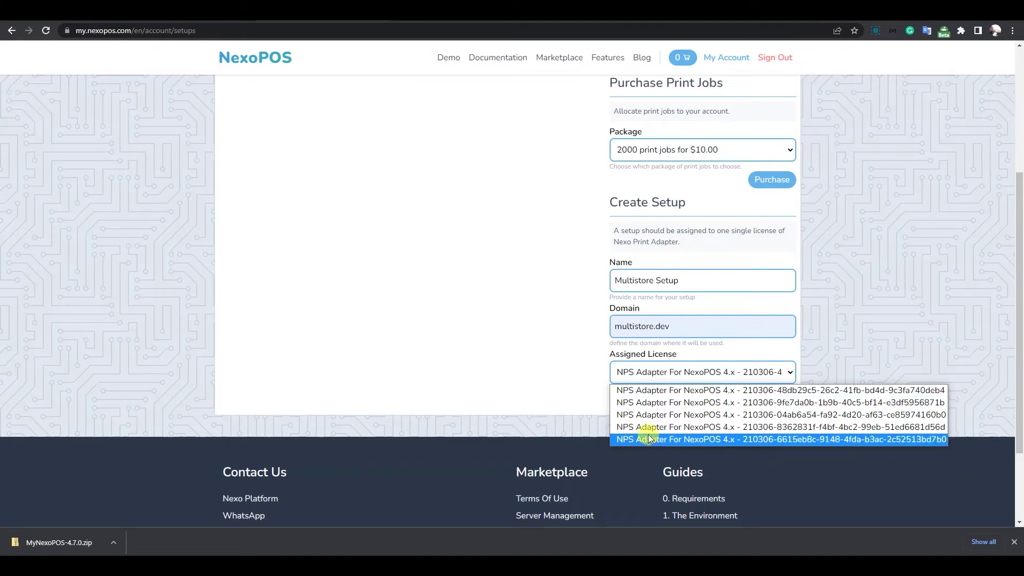
click(653, 391)
click(766, 402)
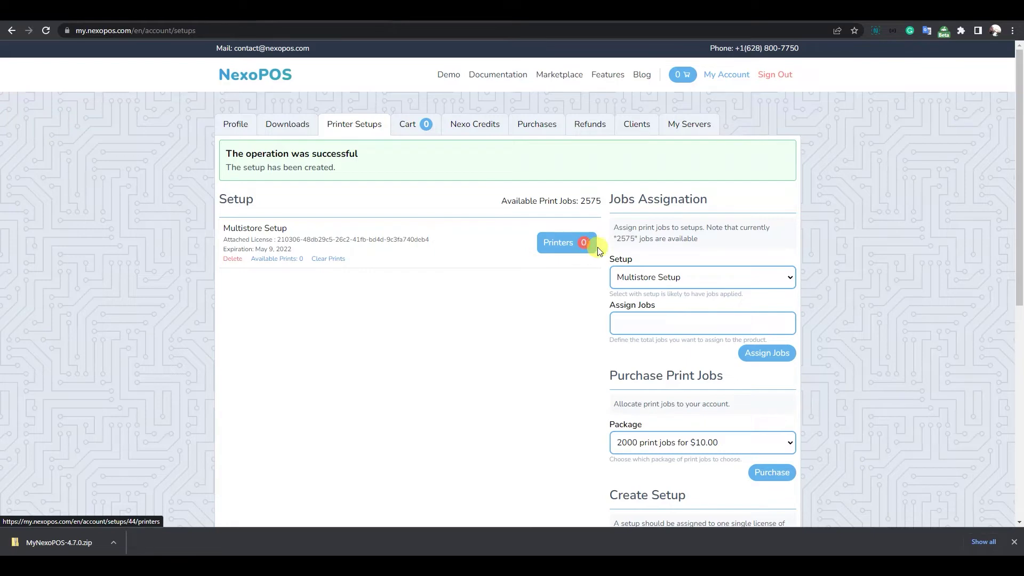
drag(503, 201, 567, 201)
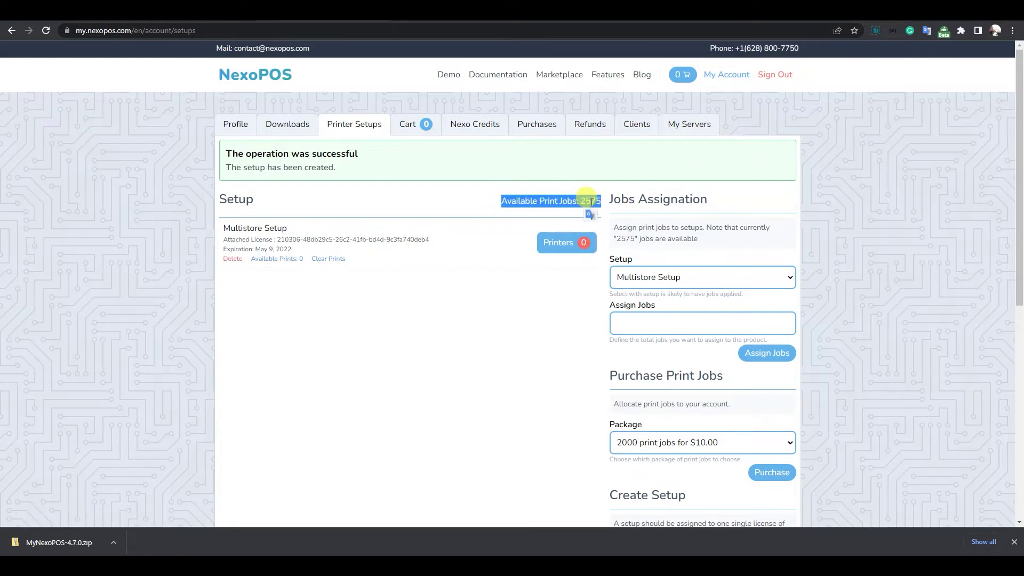
click(589, 200)
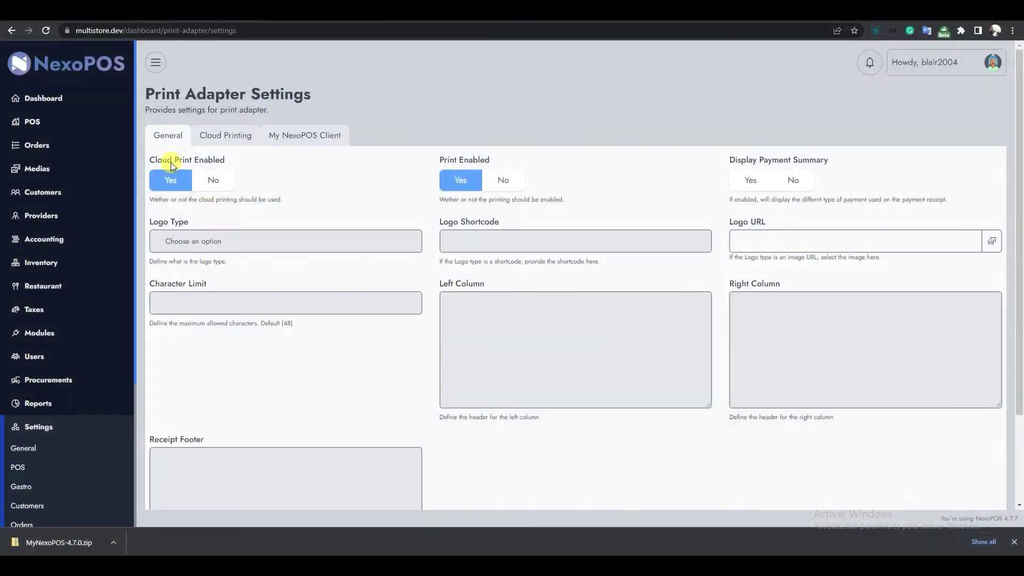
Save the General print adapter settings with Cloud Print Enabled left on.
drag(154, 161, 219, 159)
click(184, 180)
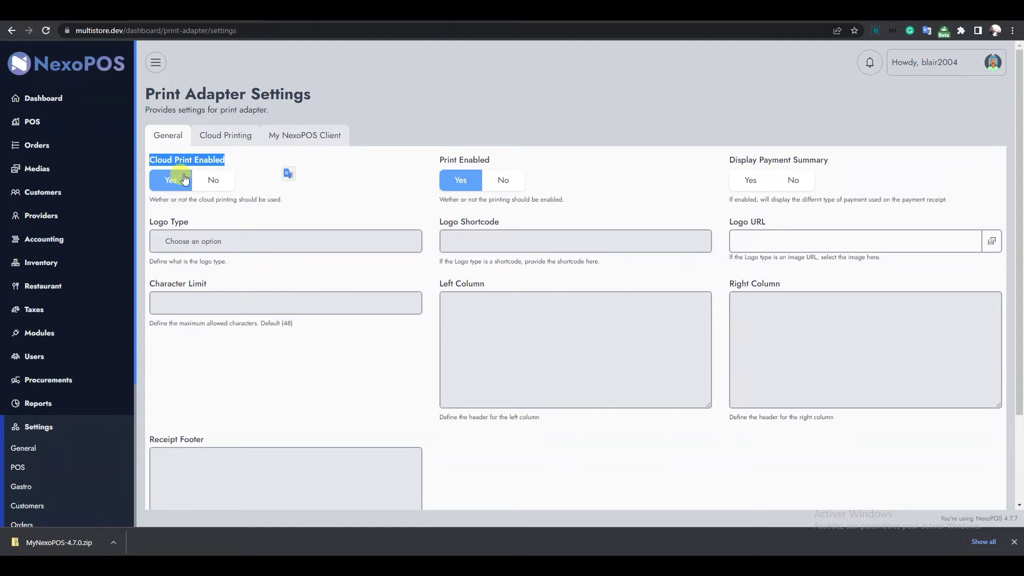
click(415, 180)
drag(448, 158, 481, 160)
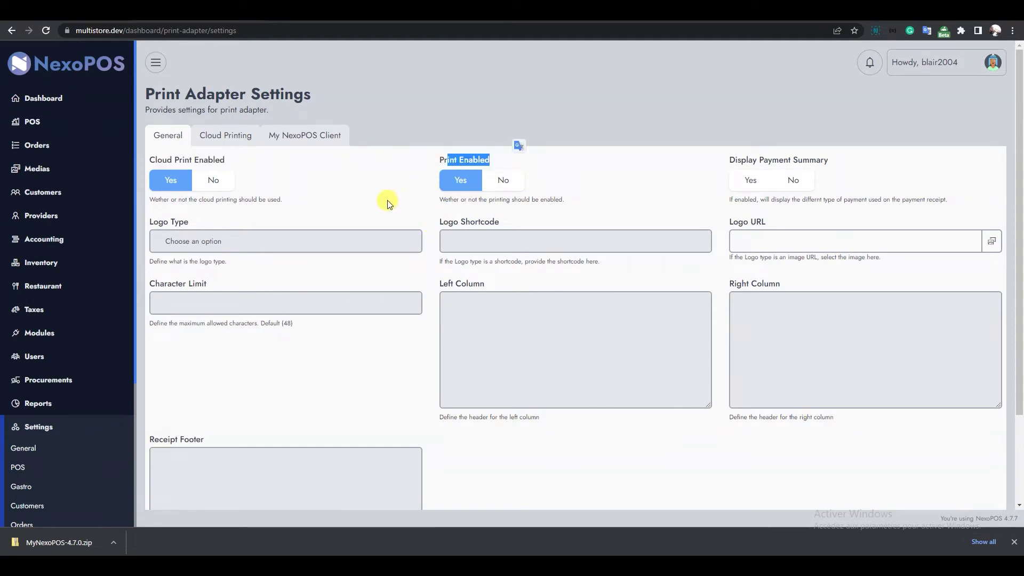
scroll(412, 258, down, 3)
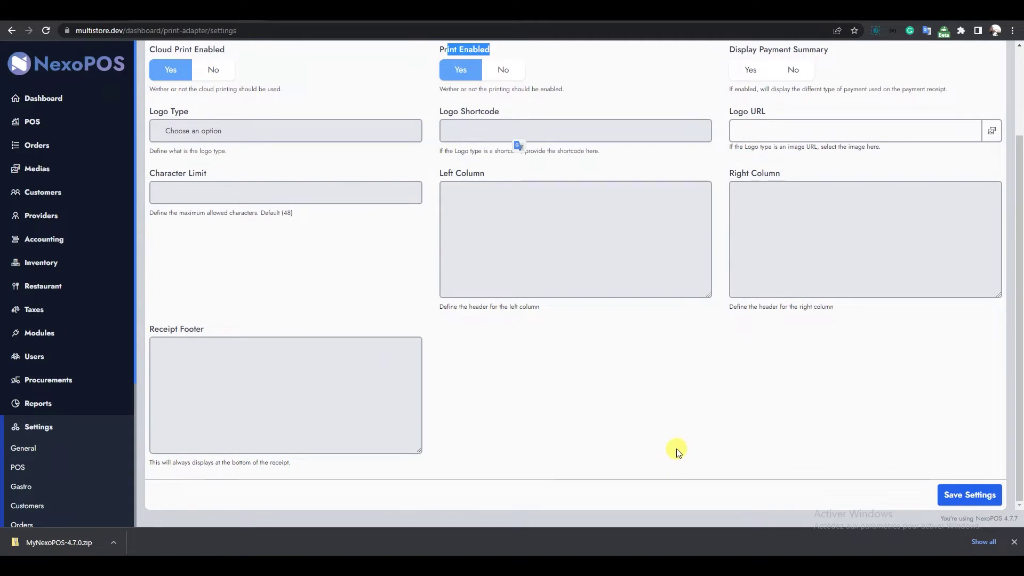
click(947, 494)
scroll(363, 256, up, 3)
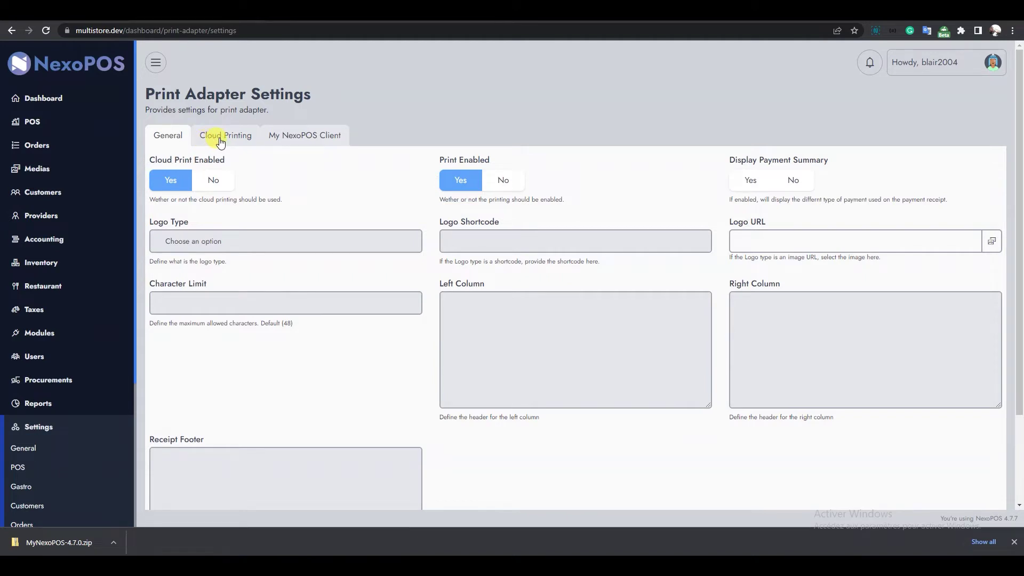
click(226, 140)
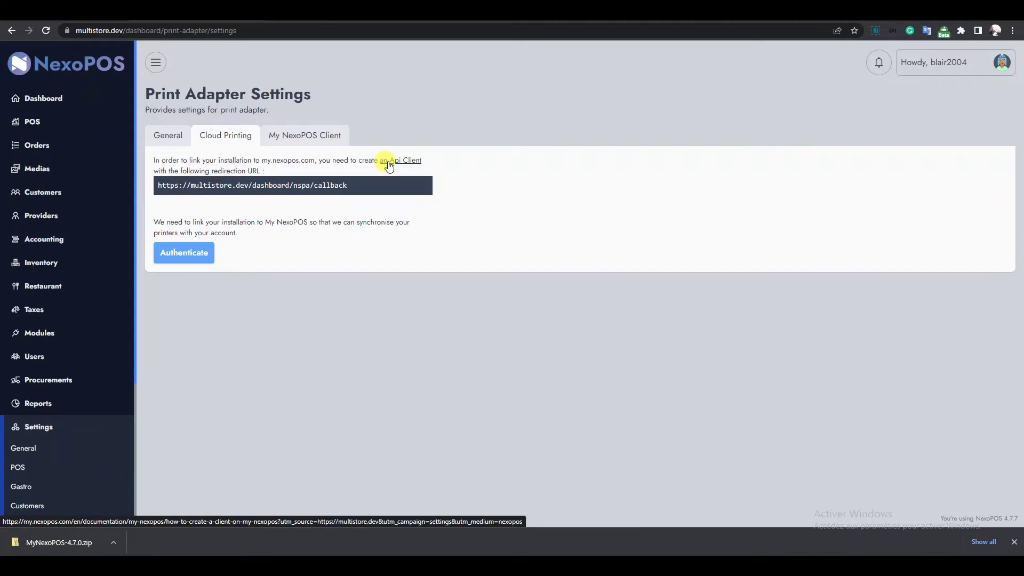
drag(159, 186, 350, 190)
key(ctrl+c)
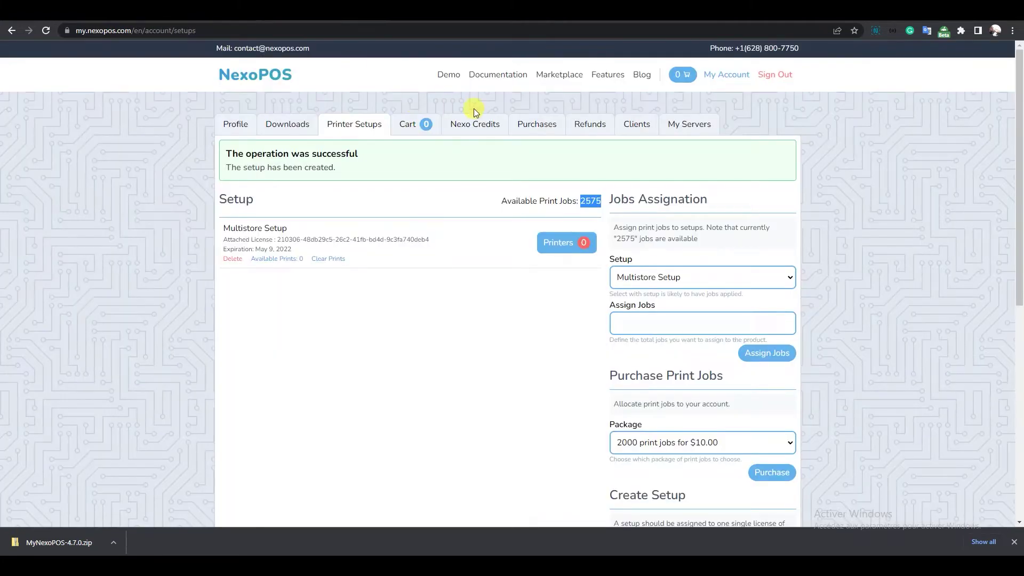
Create API client 'Remote NexoPOS 4.x' with the callback URL as redirect and copy its App ID.
click(635, 124)
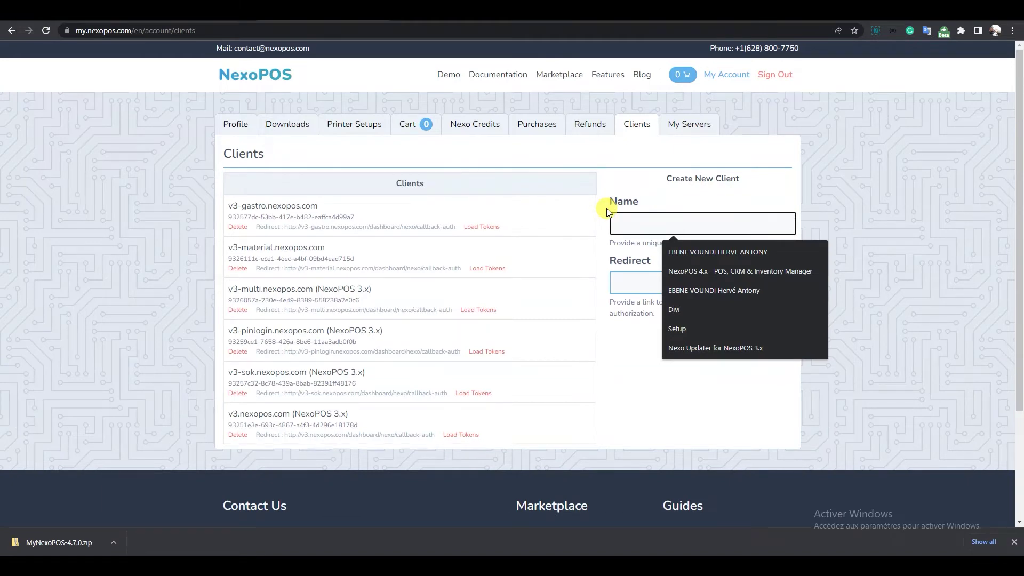
text(Remote NexoPOS 4.x)
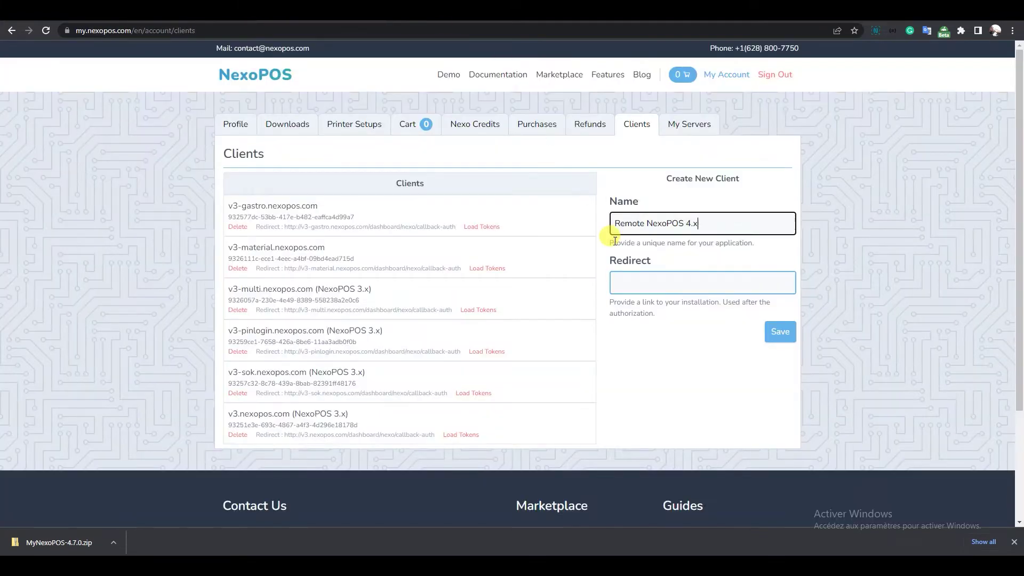
click(645, 283)
key(ctrl+v)
click(778, 331)
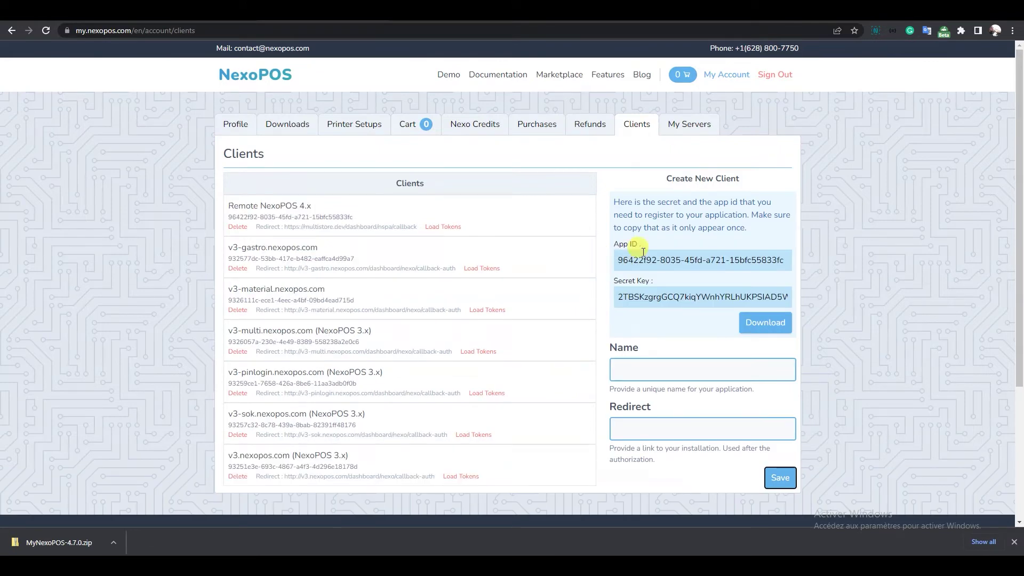
triple_click(623, 263)
key(ctrl+c)
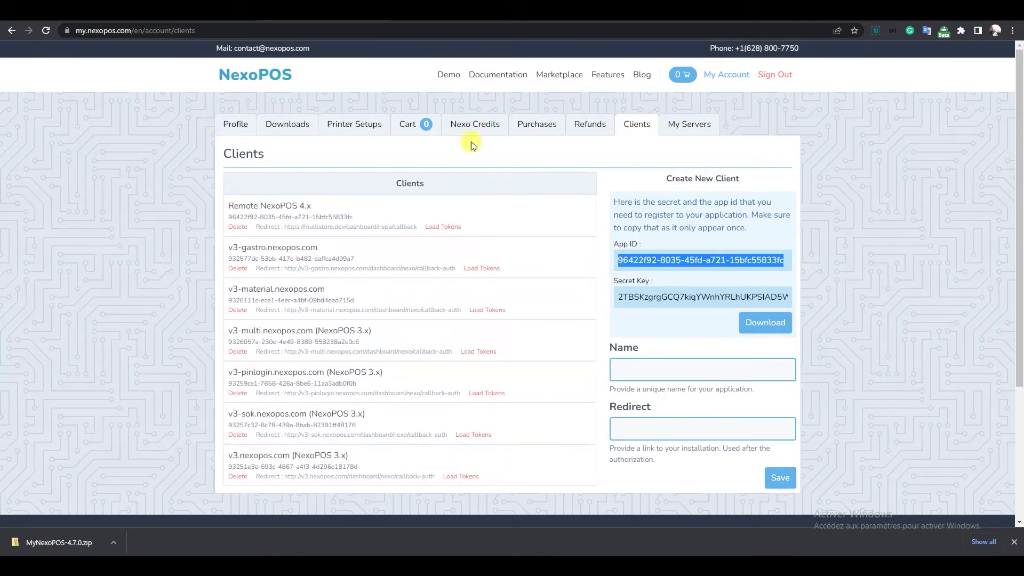
key(ctrl+Tab)
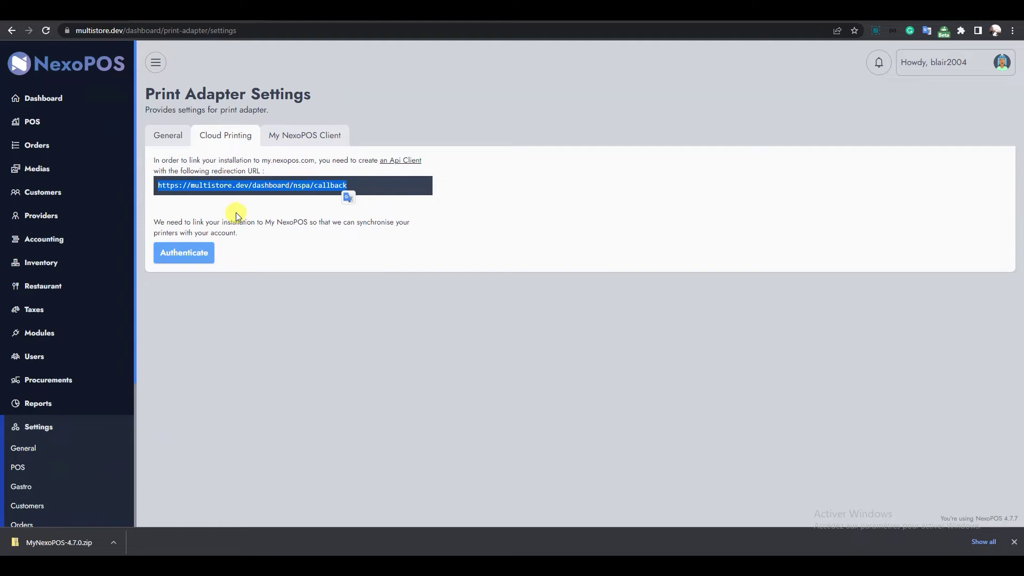
click(290, 137)
Paste the new client's App ID into the App ID field, removing duplicate text.
click(250, 187)
key(ctrl+v)
drag(286, 180, 247, 176)
key(BackSpace)
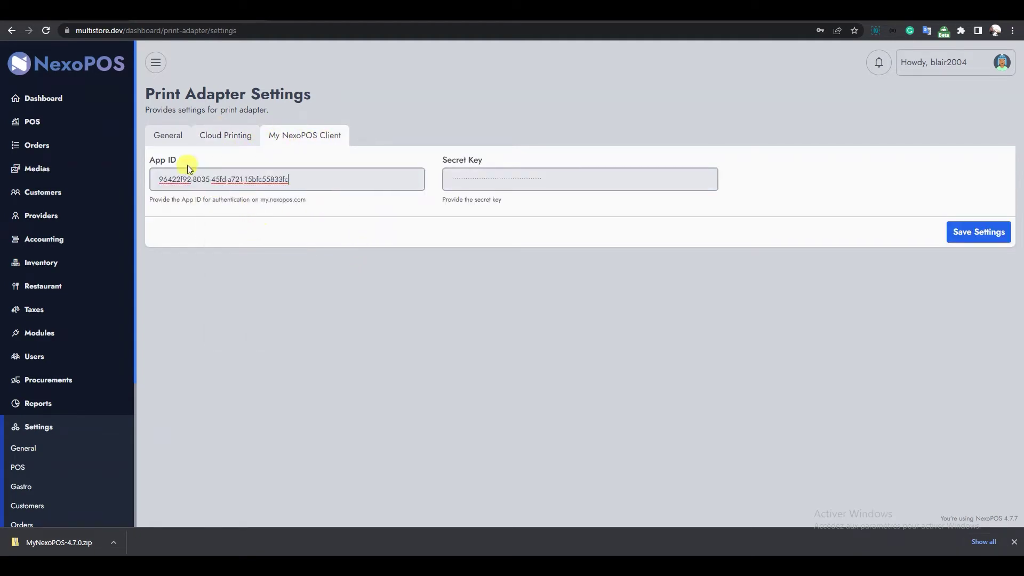
Copy the client's secret key from my.nexopos.com into the Secret Key field and save settings.
key(ctrl+Tab)
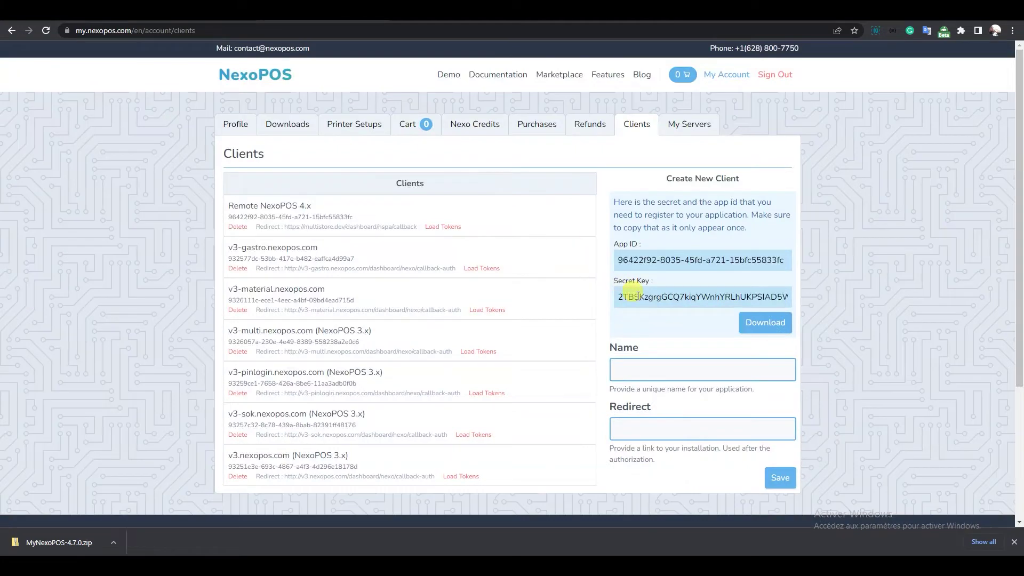
double_click(620, 296)
key(ctrl+shift+Tab)
click(507, 177)
key(ctrl+a)
key(ctrl+v)
click(949, 230)
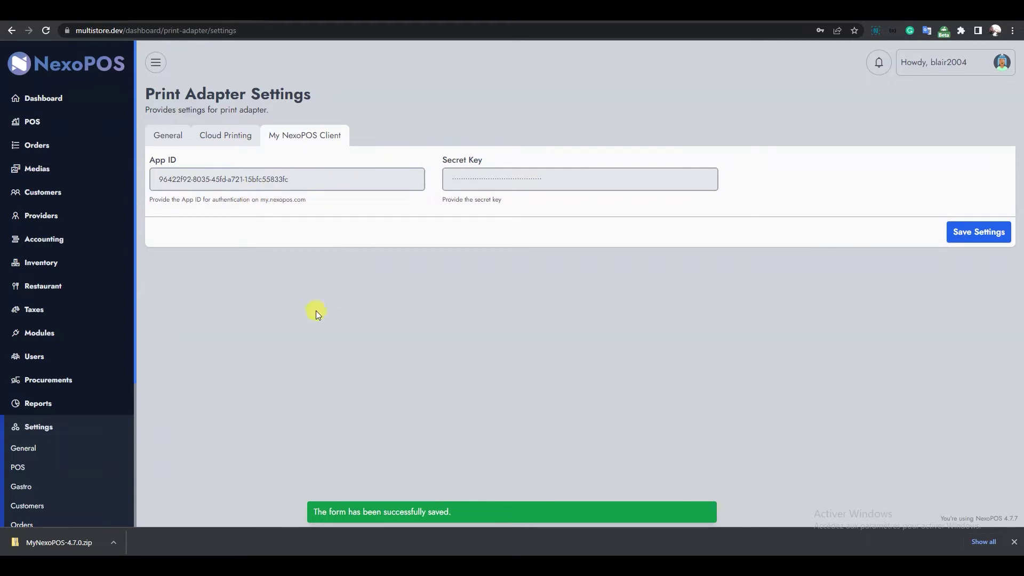
Authenticate the installation with my.nexopos.com and approve Remote NexoPOS 4.x's Manage Printers access.
click(225, 136)
click(181, 255)
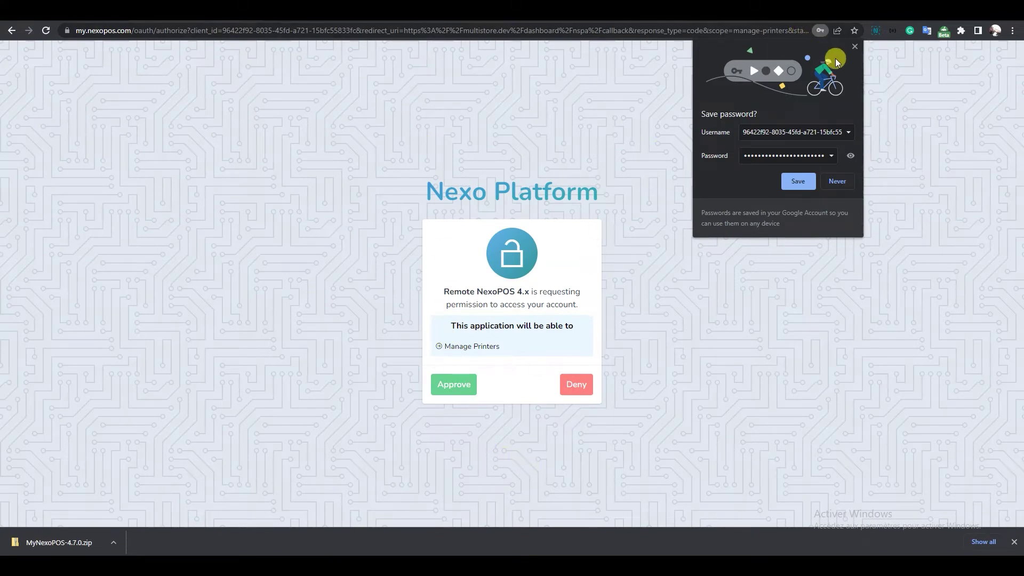
click(855, 46)
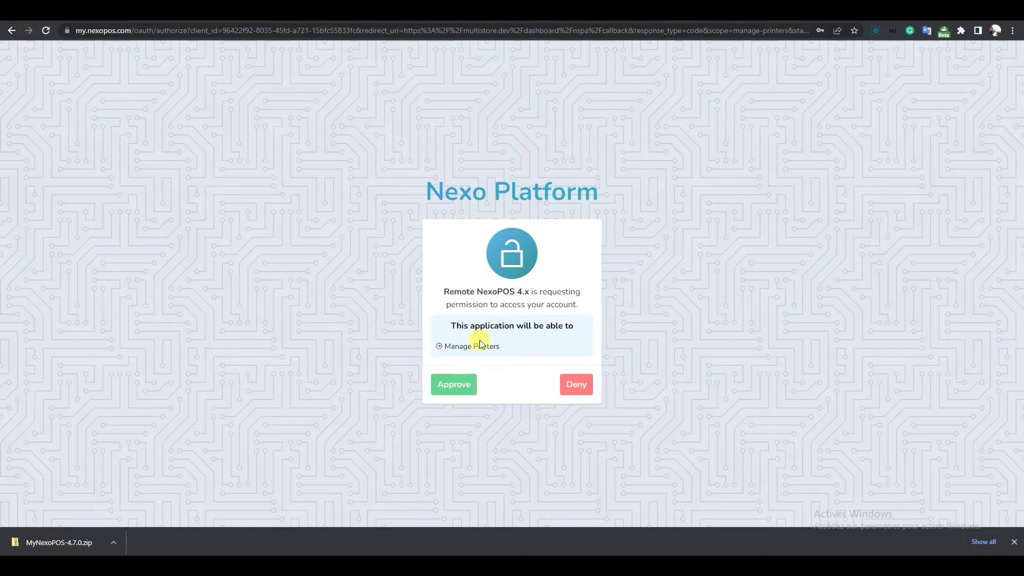
triple_click(460, 344)
click(416, 358)
click(450, 385)
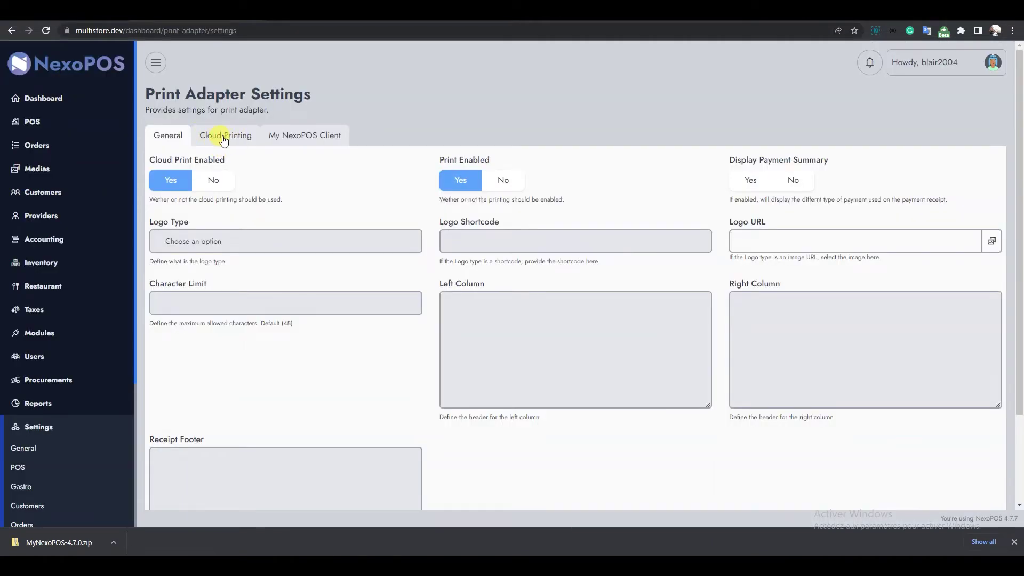
Choose Multistore Setup as the Assigned Setup, confirm it exists on my.nexopos.com, and save.
click(227, 138)
click(200, 233)
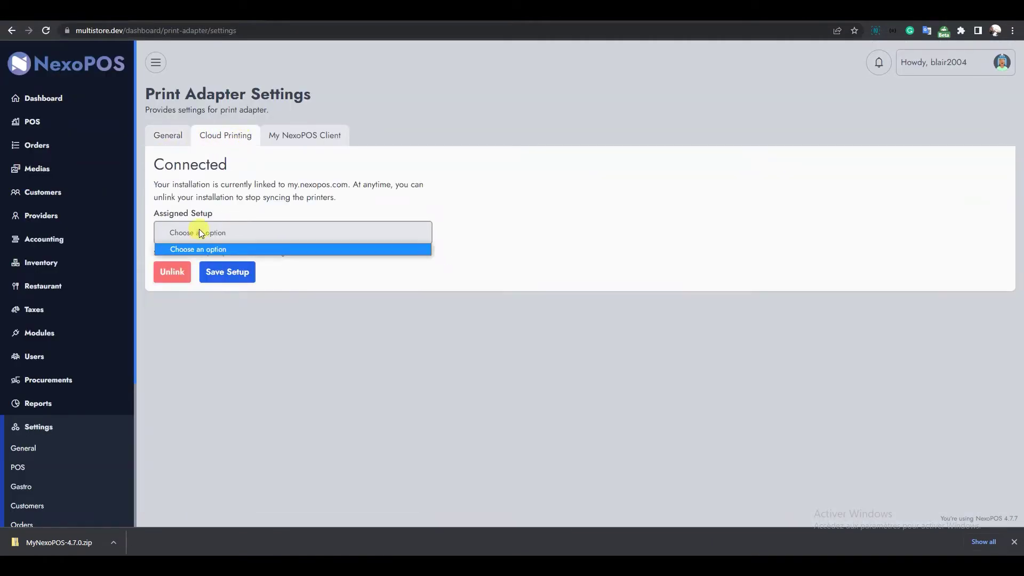
click(204, 261)
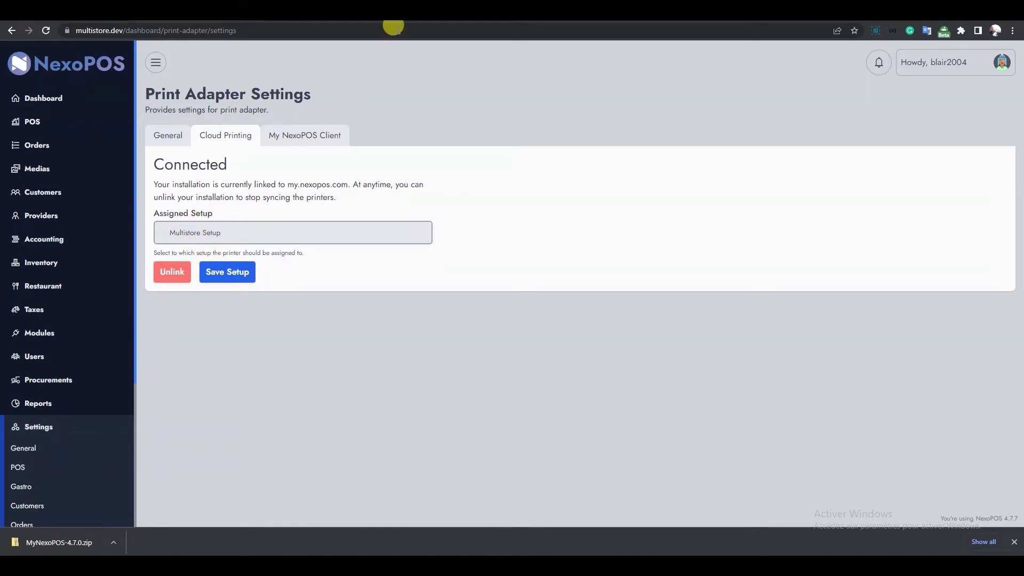
click(393, 26)
click(348, 135)
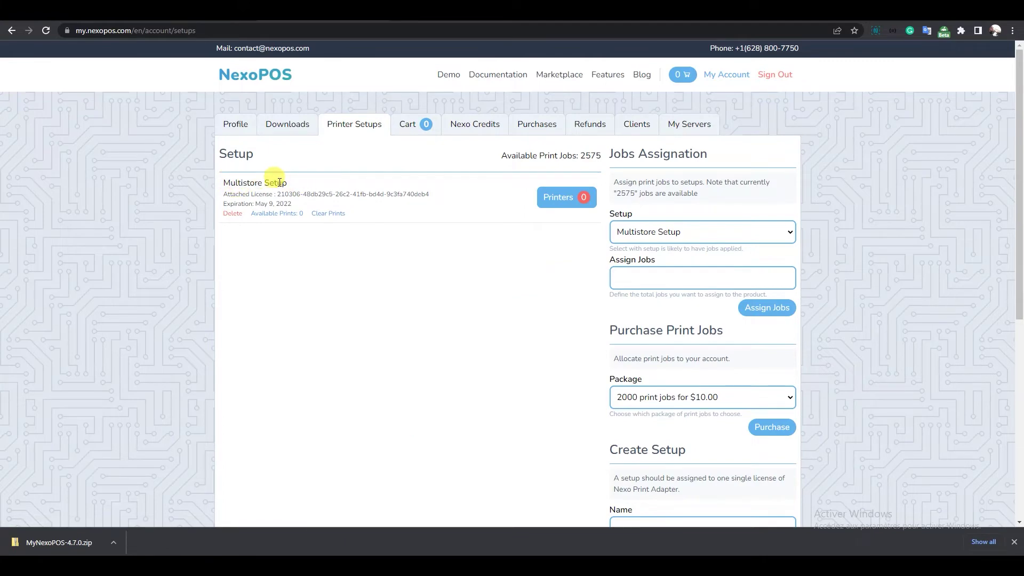
click(165, 11)
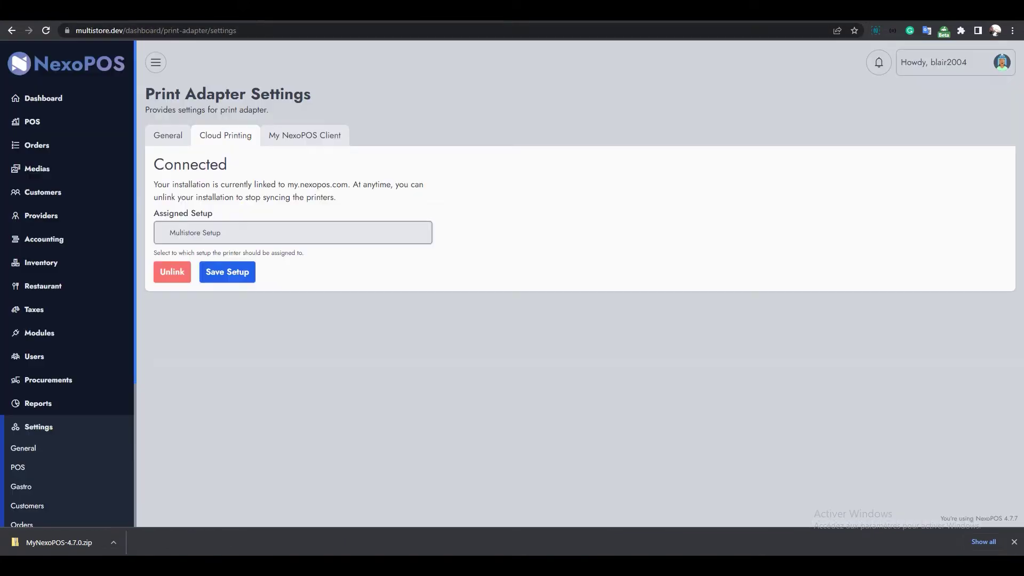
click(235, 278)
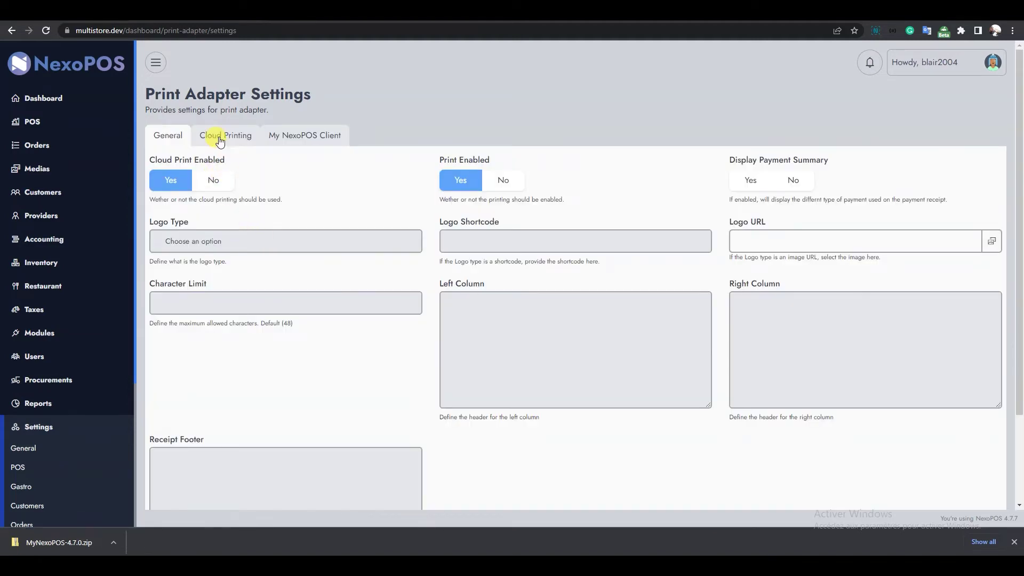
click(220, 139)
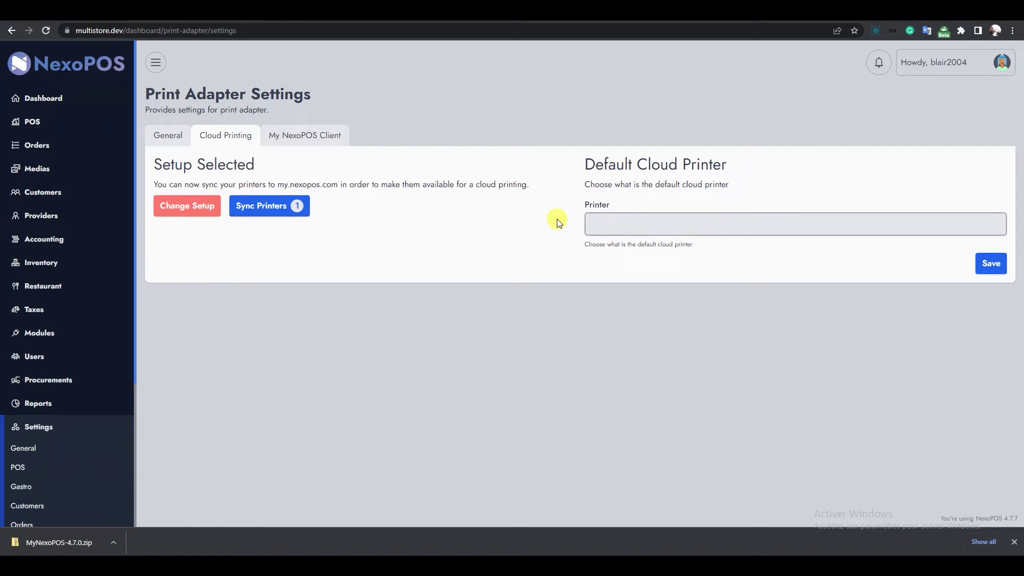
Sync printers, make EPSON TM-T20II Receipt the default cloud printer, and confirm it under Multistore Setup.
click(279, 207)
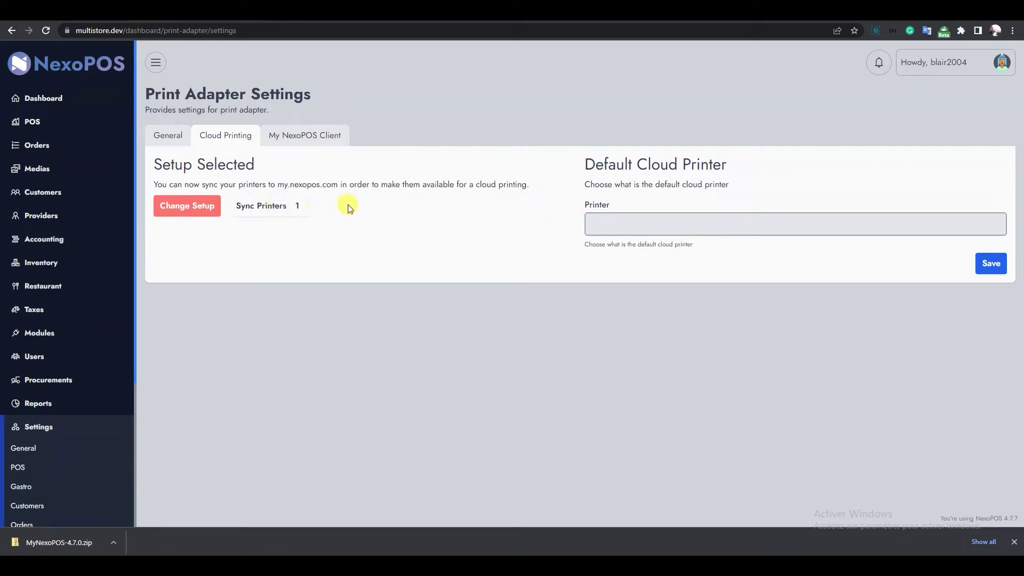
click(593, 225)
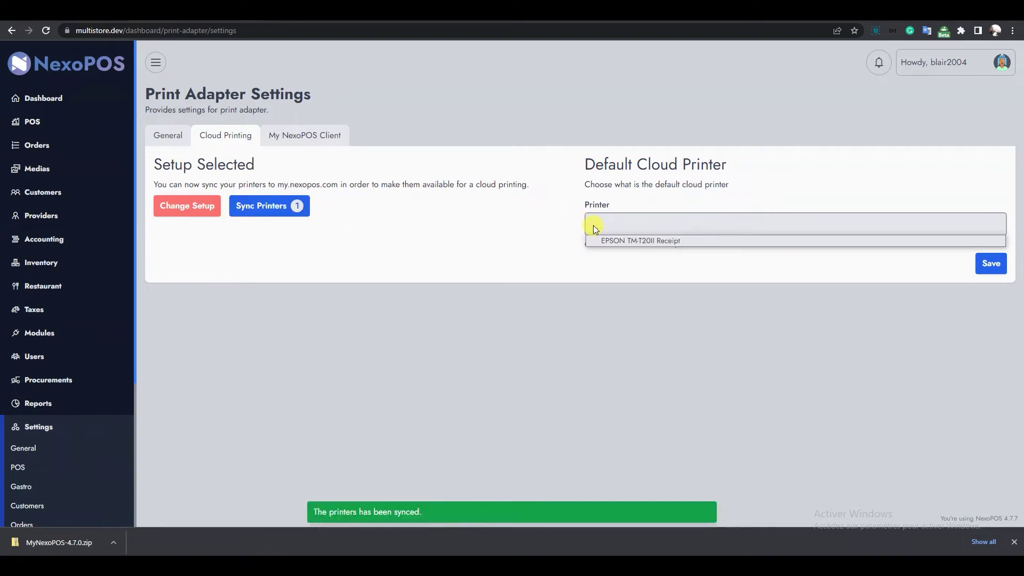
click(604, 242)
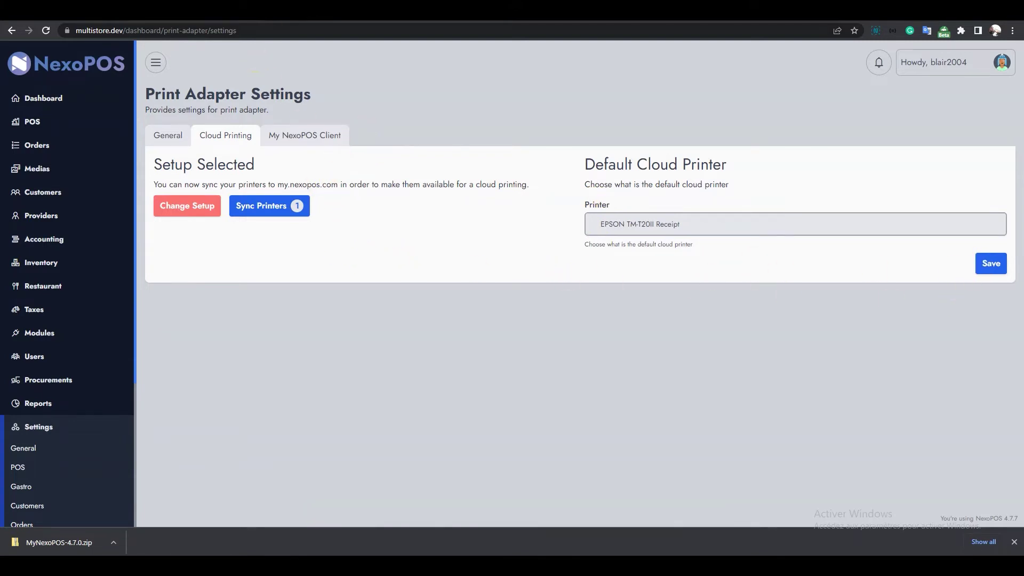
click(270, 24)
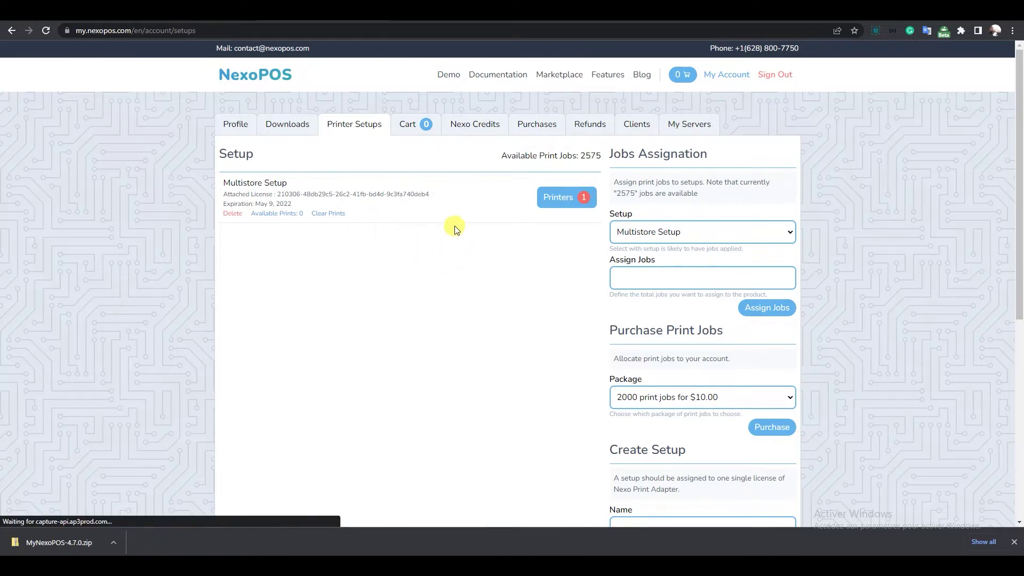
click(555, 197)
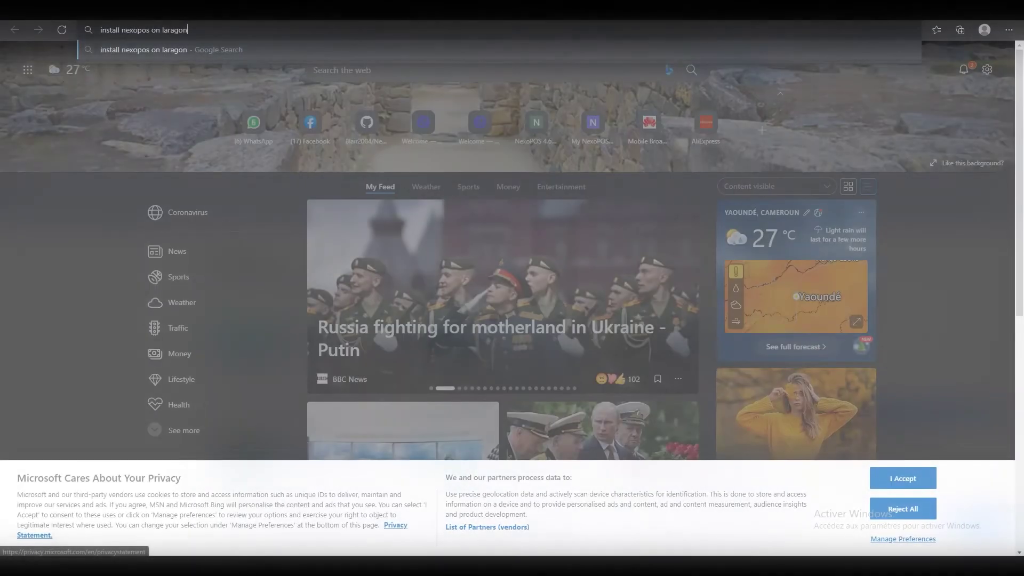
Look up the NexoPOS on Laragon installation guide.
key(Return)
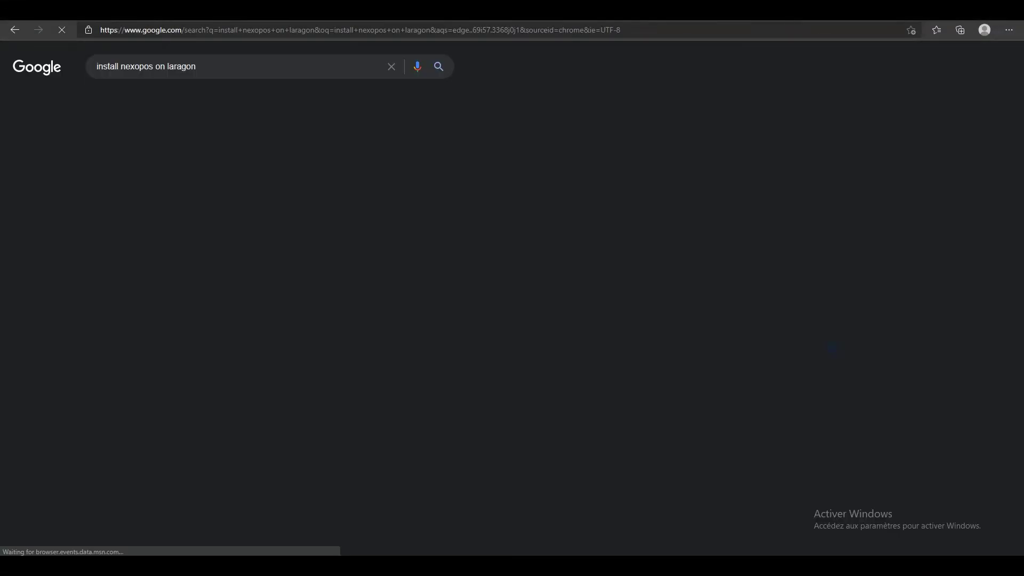
click(122, 166)
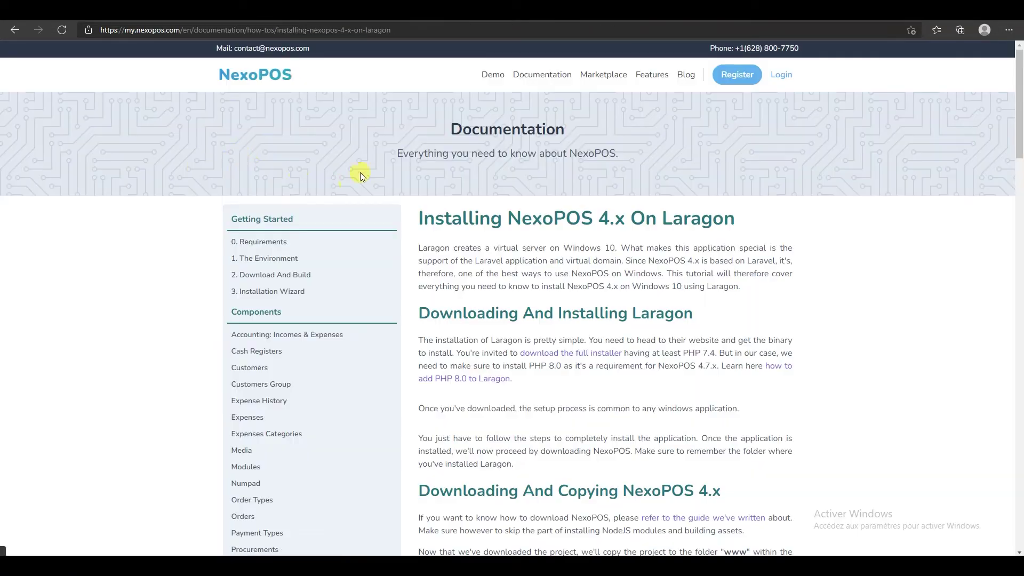
scroll(259, 267, down, 10)
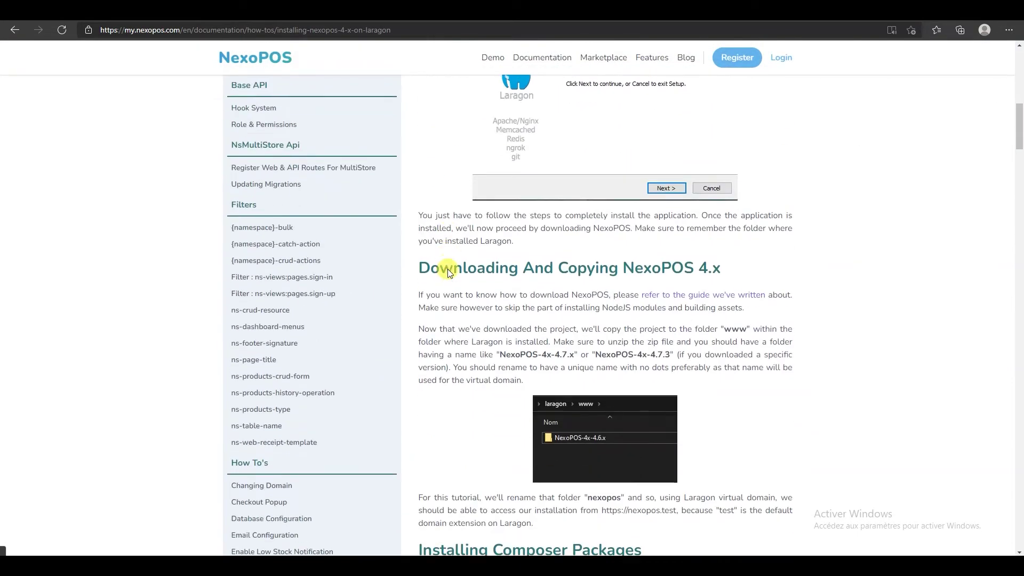
scroll(201, 141, up, 10)
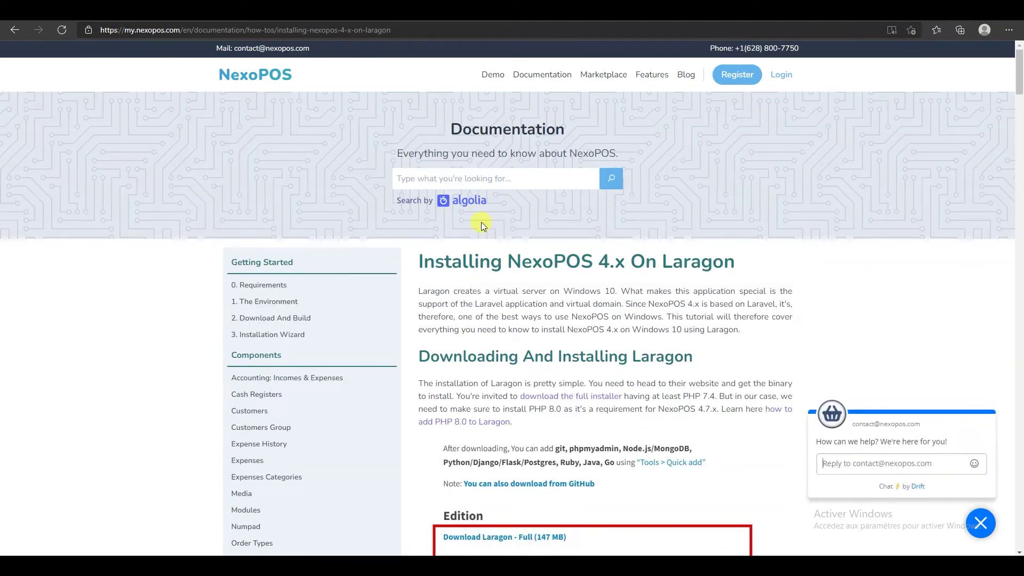
Browse the module marketplace for the Nexo Cloud Print and My NexoPOS modules.
click(589, 80)
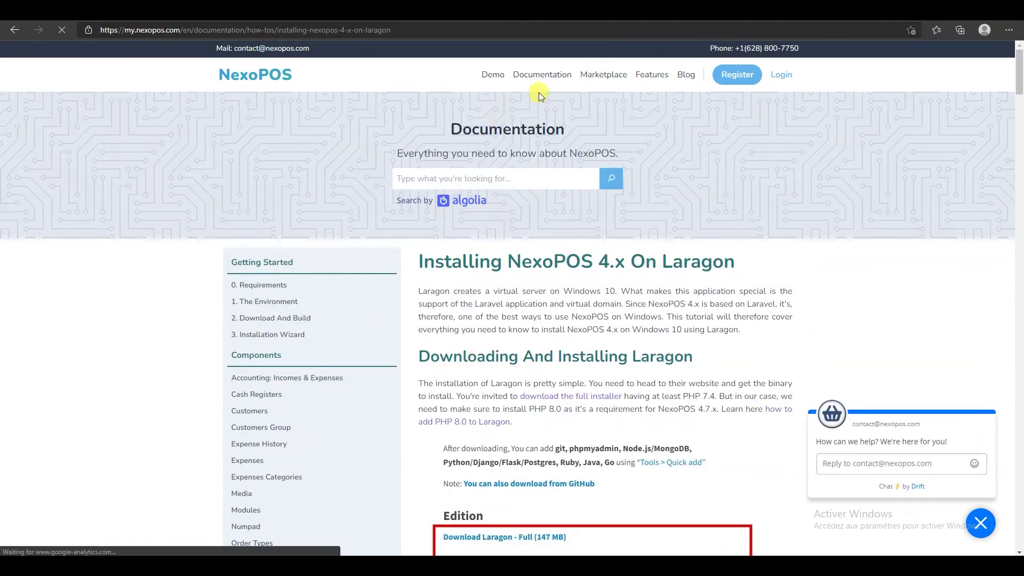
scroll(382, 290, down, 2)
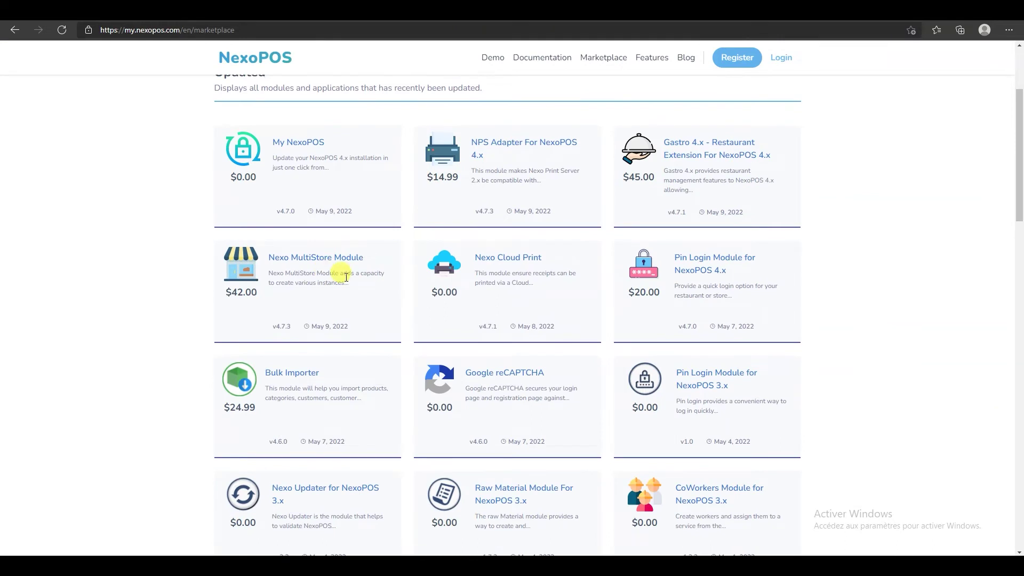
drag(558, 257, 471, 257)
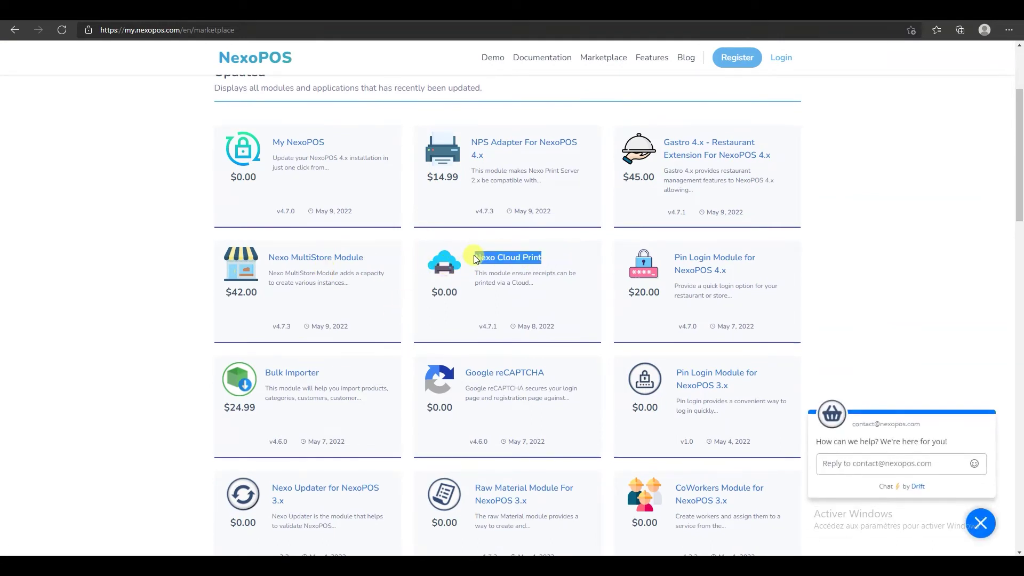
drag(333, 145, 271, 142)
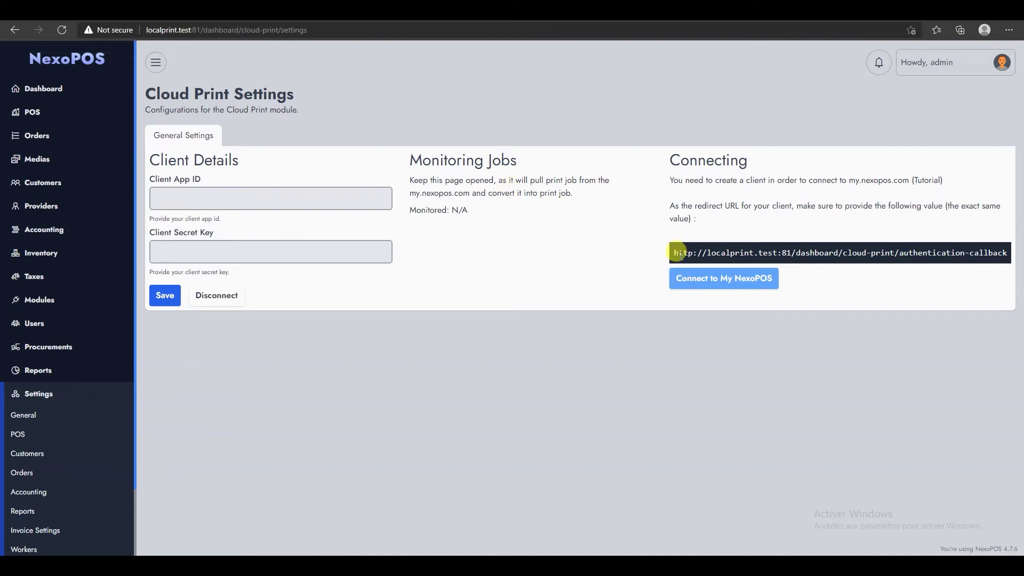
Enter a new client named Local NexoPOS 4.x with the copied local callback URL as redirect.
drag(675, 249, 1009, 253)
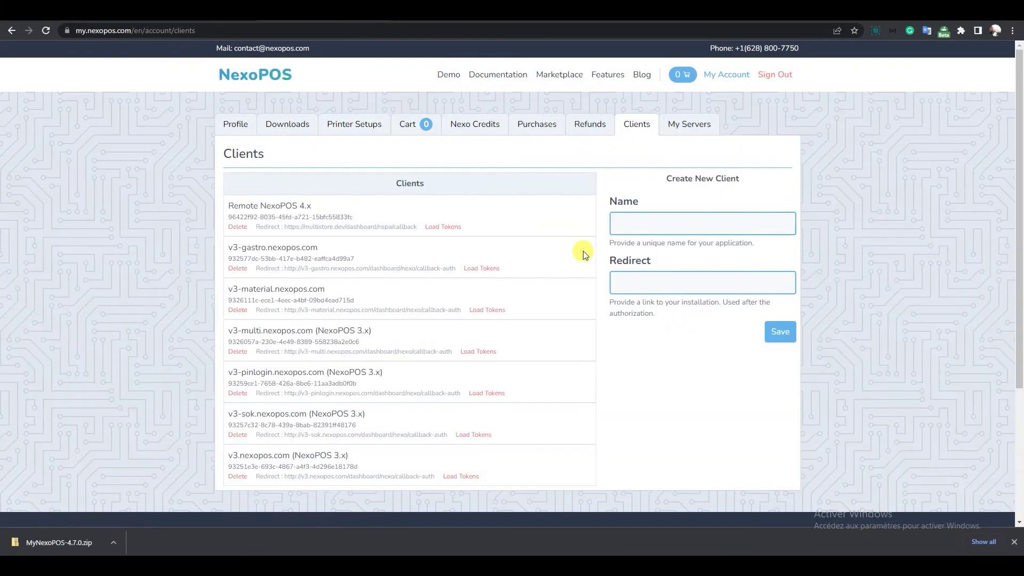
click(640, 225)
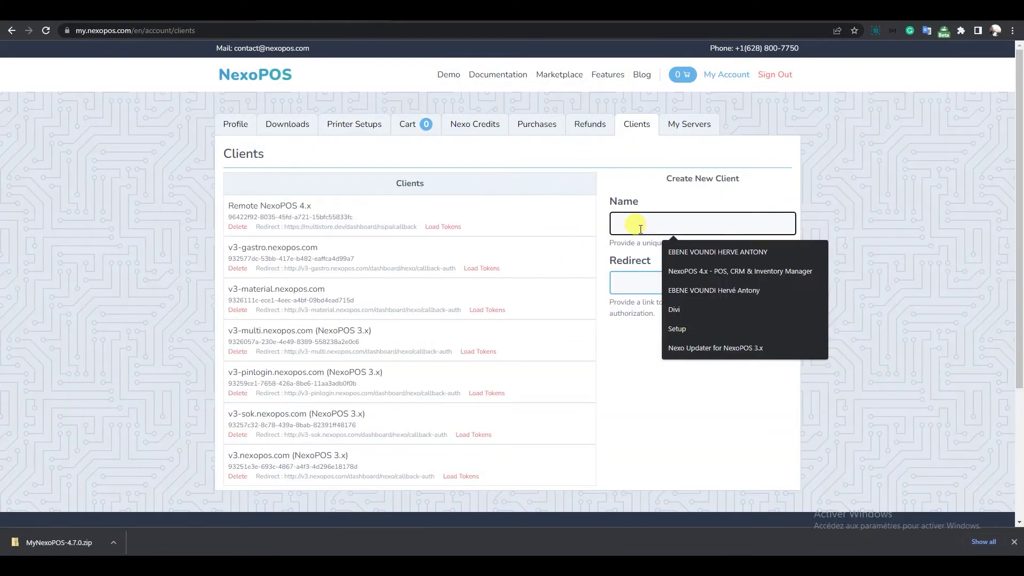
text(Local NexoPOS 4.x)
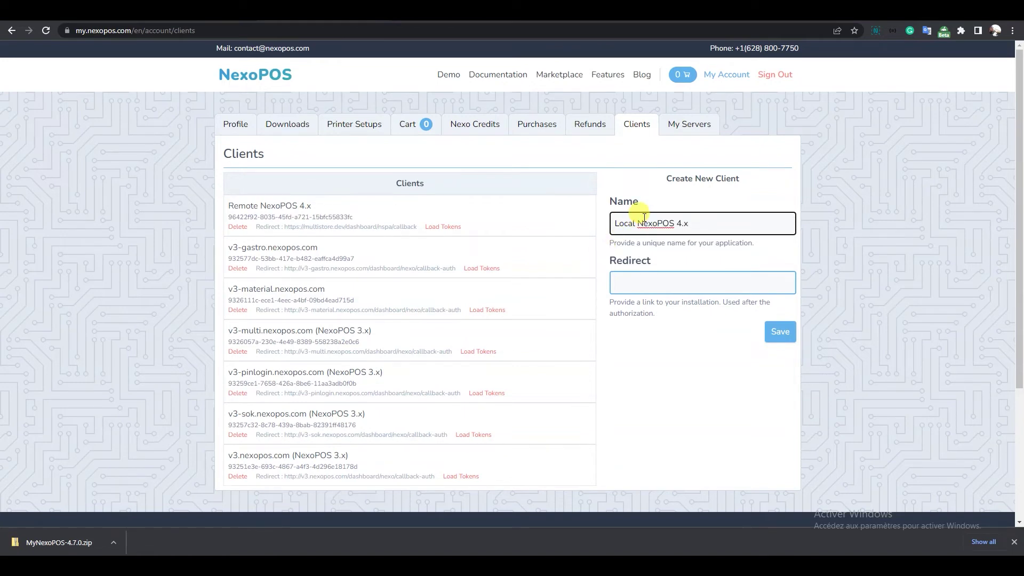
click(619, 281)
key(ctrl+v)
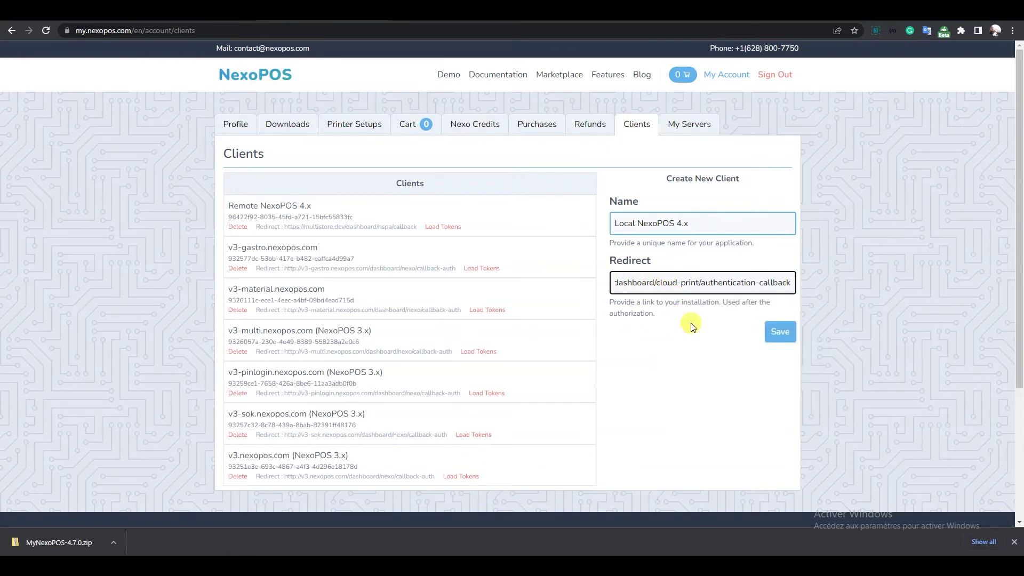
triple_click(669, 281)
key(Home)
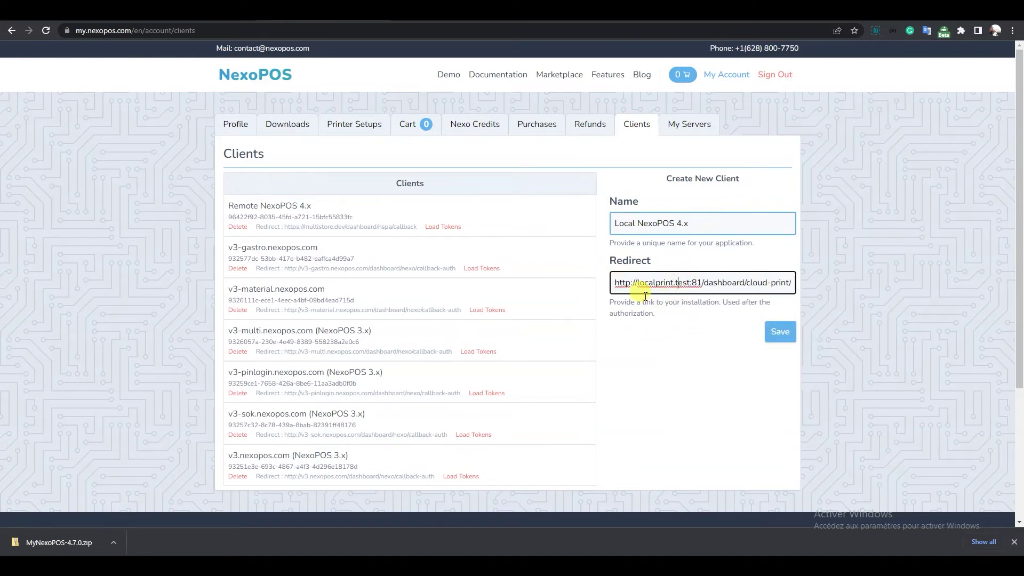
Save the new client and copy its App ID.
click(779, 332)
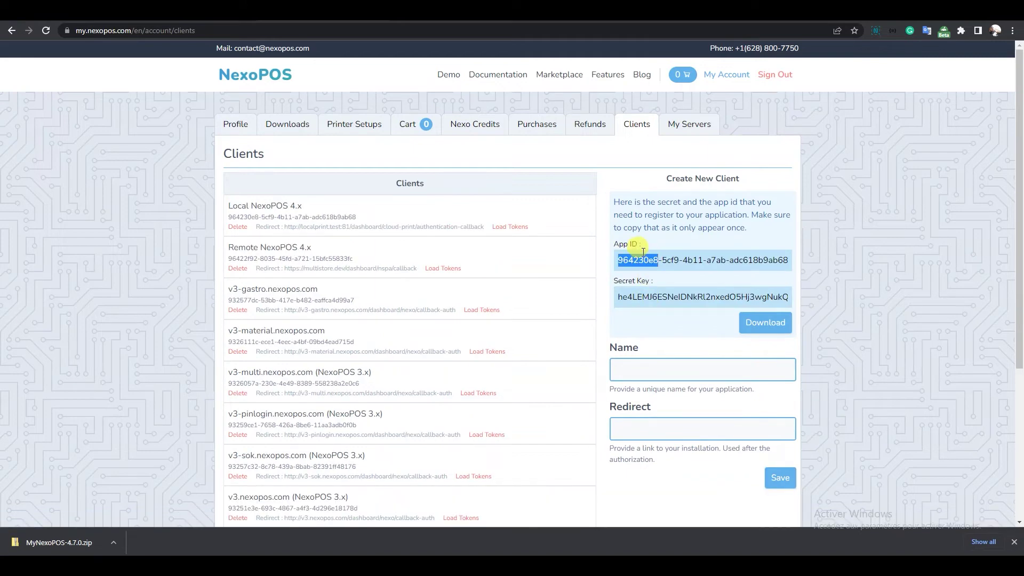
triple_click(641, 259)
key(alt+Tab)
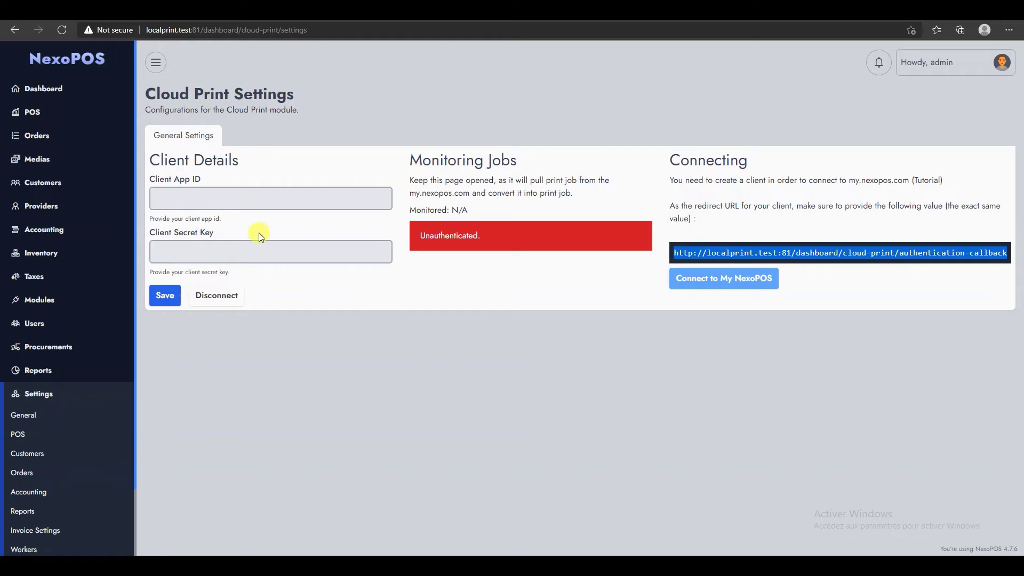
Paste the client's App ID and secret key into Client Details, save, and connect to My NexoPOS.
click(233, 196)
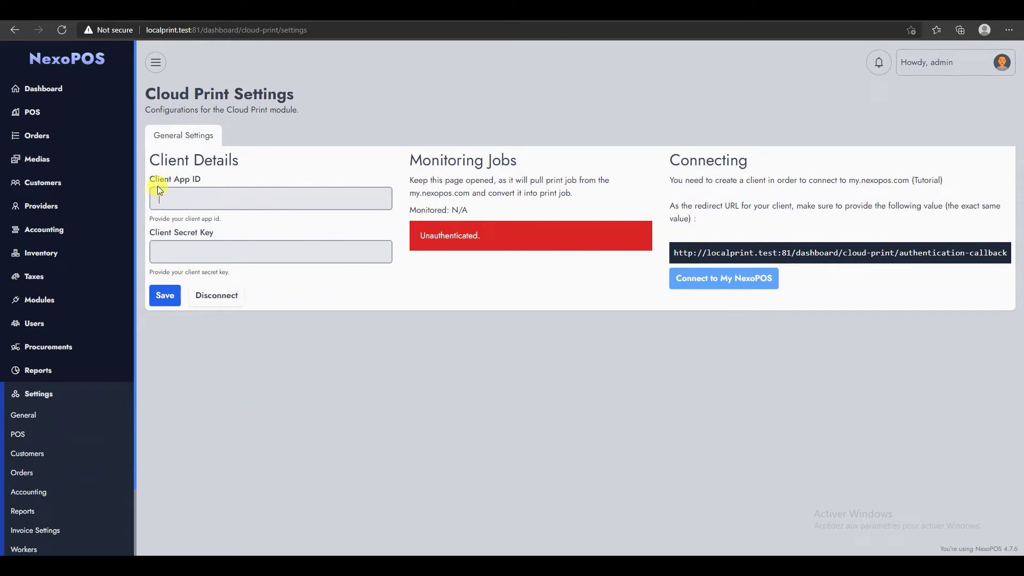
text(964230e8-5cf1-4b11-a7ab-adc618b9ab68)
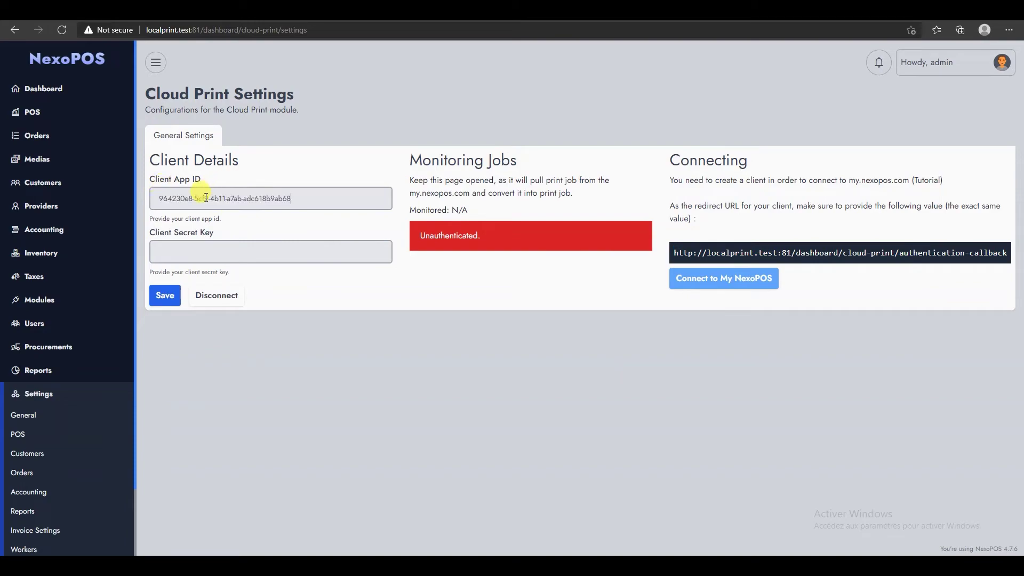
key(alt+Tab)
double_click(623, 296)
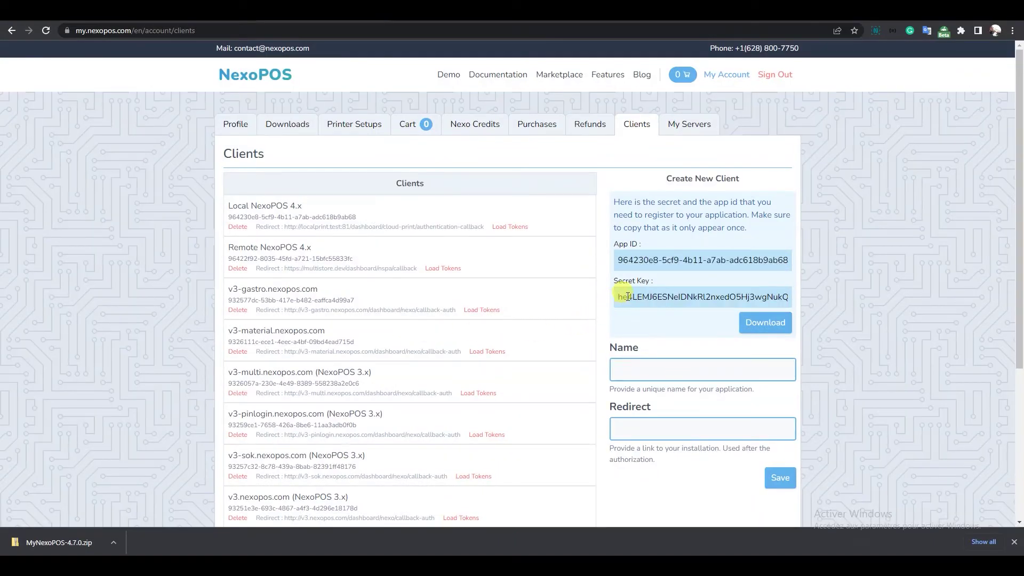
key(alt+Tab)
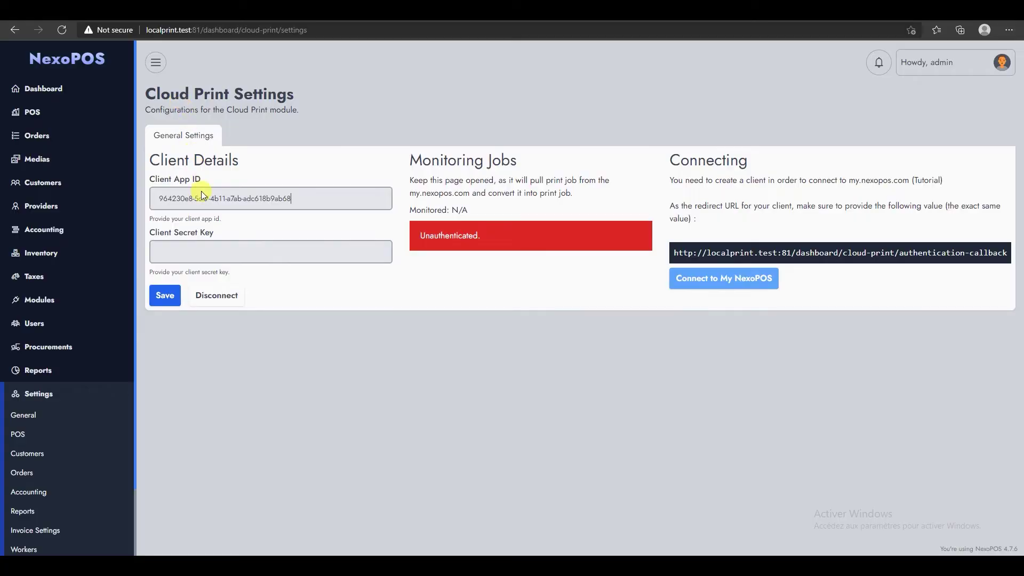
key(ctrl+v)
click(167, 295)
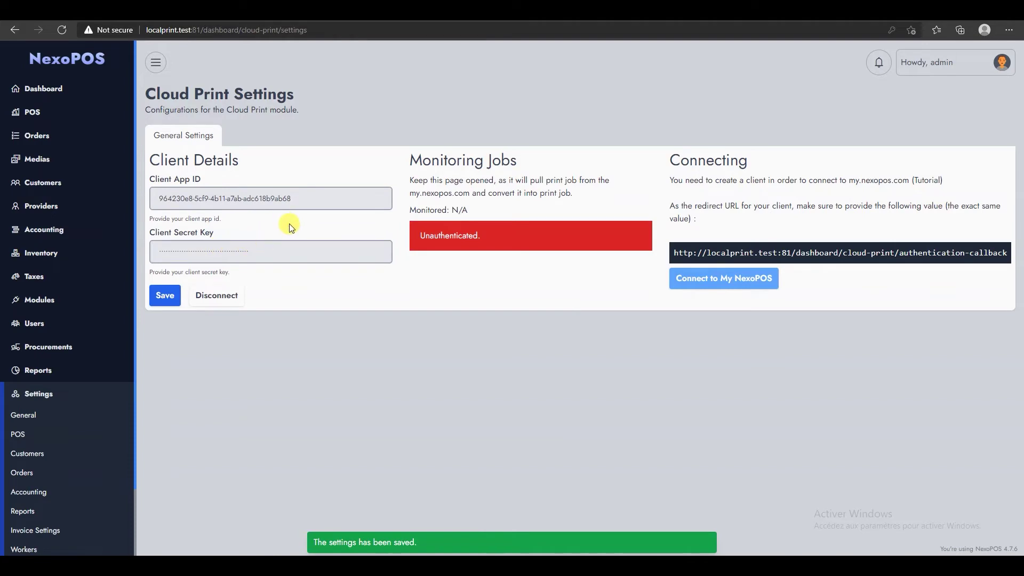
click(685, 282)
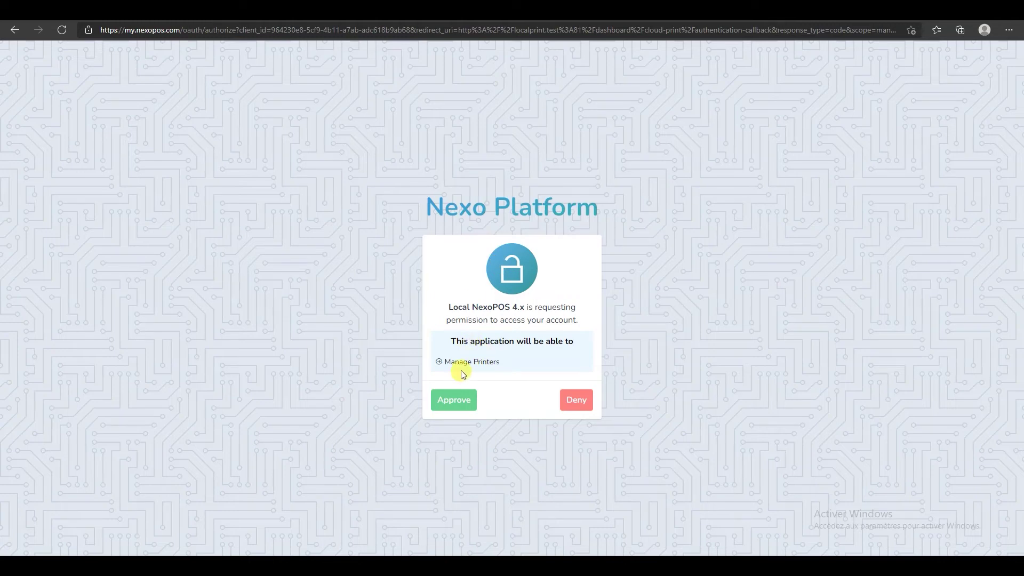
Approve the local install's Manage Printers access on Nexo Platform.
drag(451, 361, 512, 361)
click(496, 382)
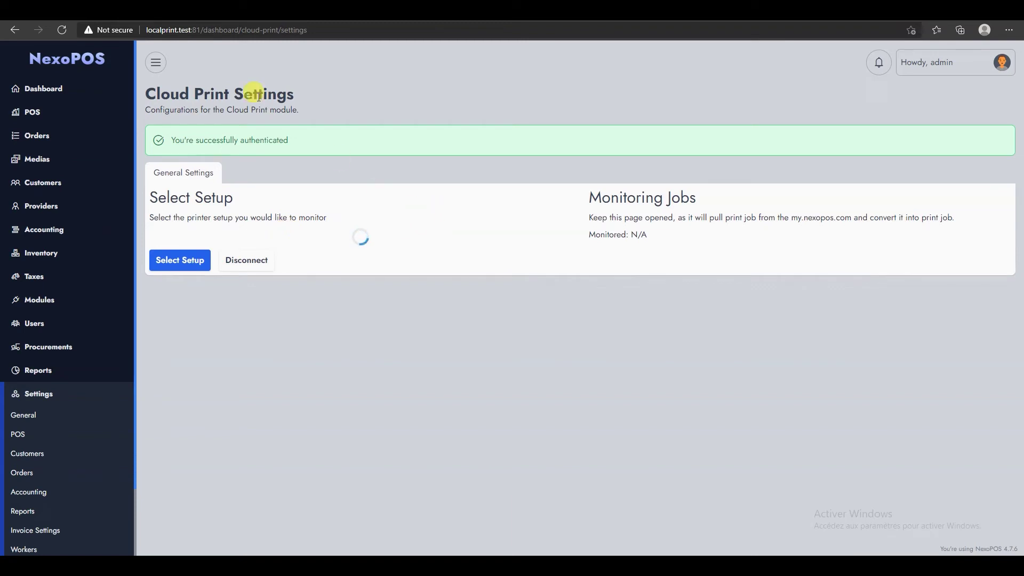
click(197, 252)
Select Multistore Setup for monitoring and note its not-enough-print-jobs error.
click(194, 268)
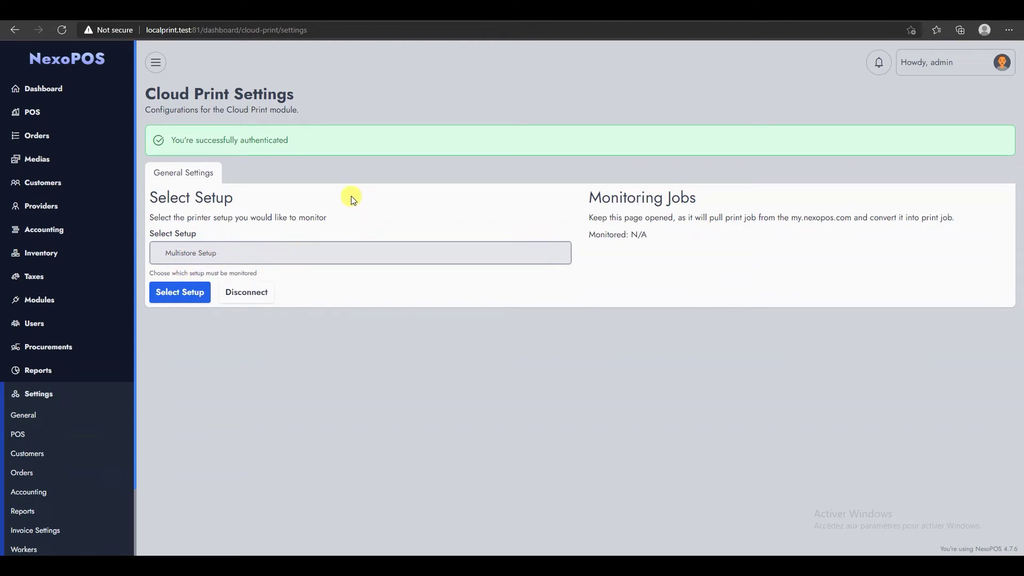
drag(589, 235, 702, 242)
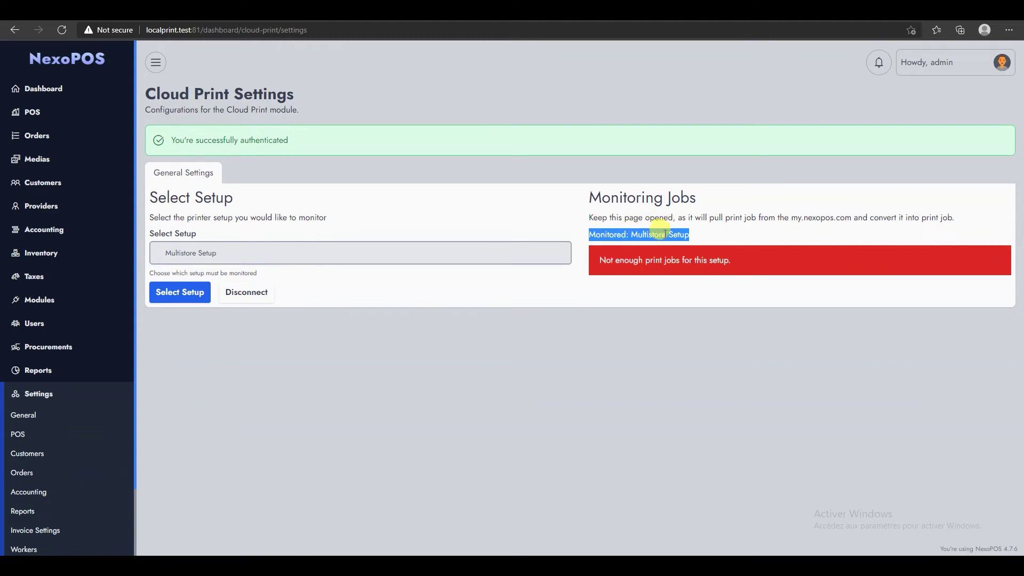
drag(600, 261, 714, 261)
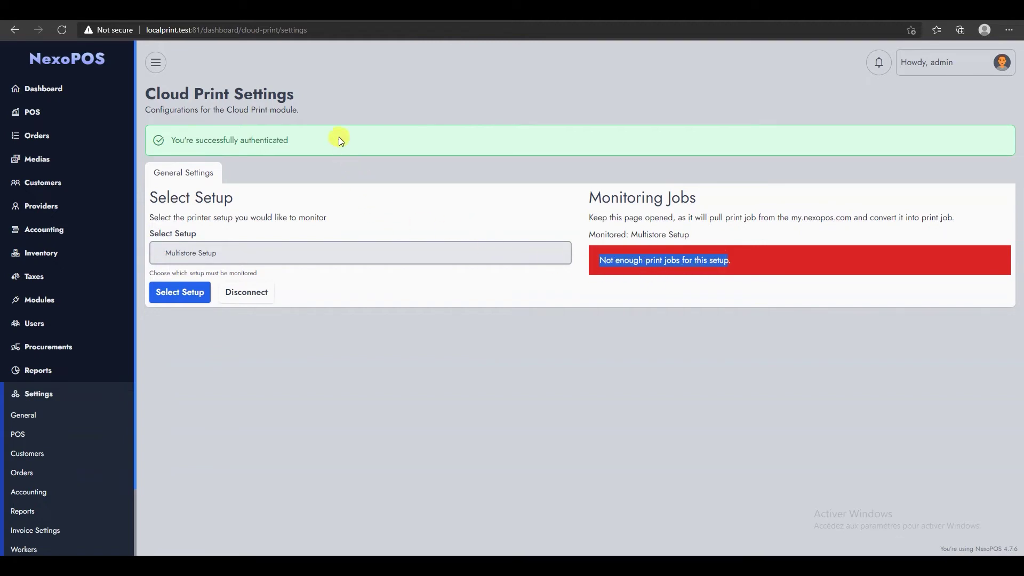
key(alt+Tab)
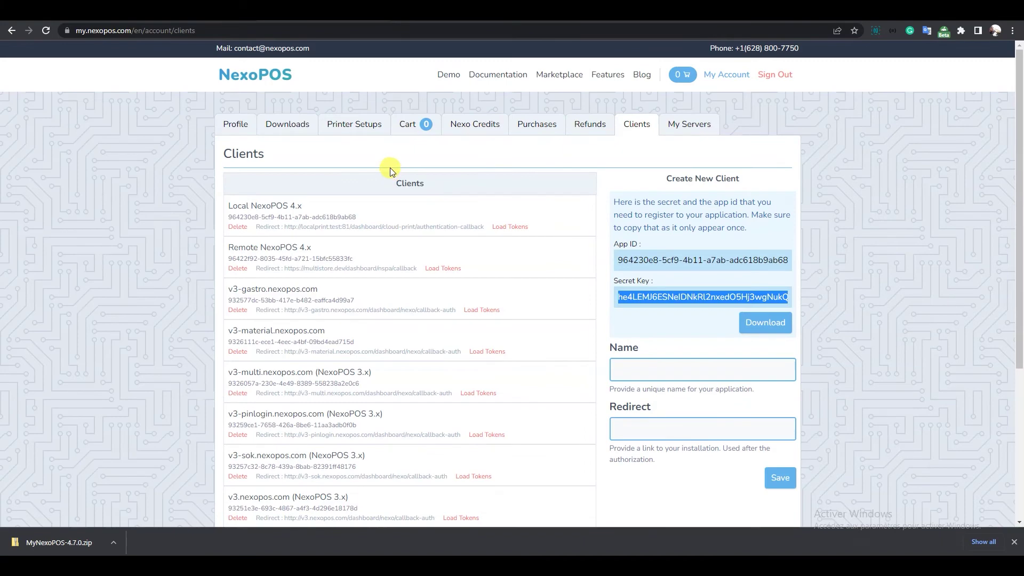
Assign 1000 print jobs to Multistore Setup under Jobs Assignation.
click(354, 126)
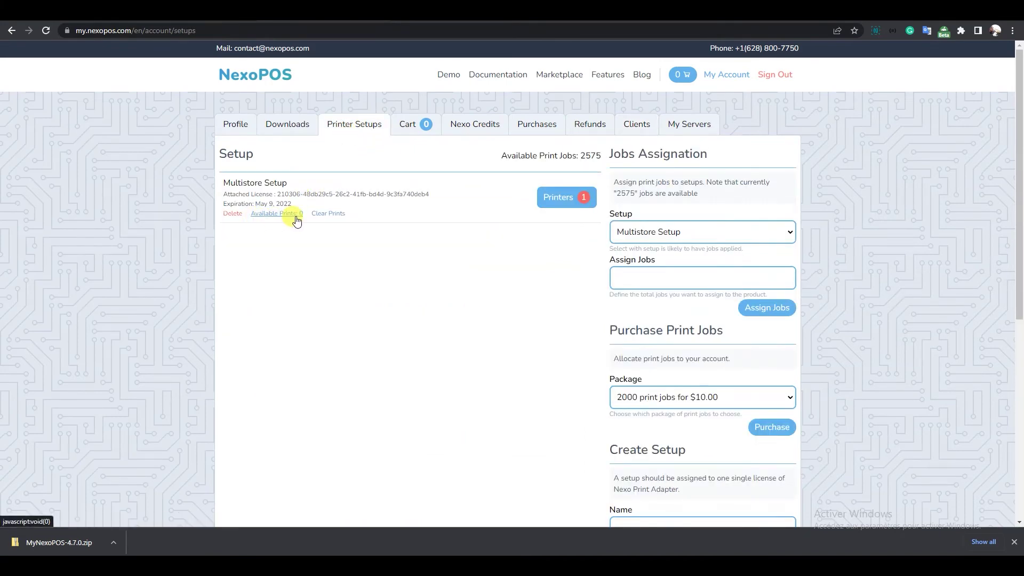
double_click(583, 154)
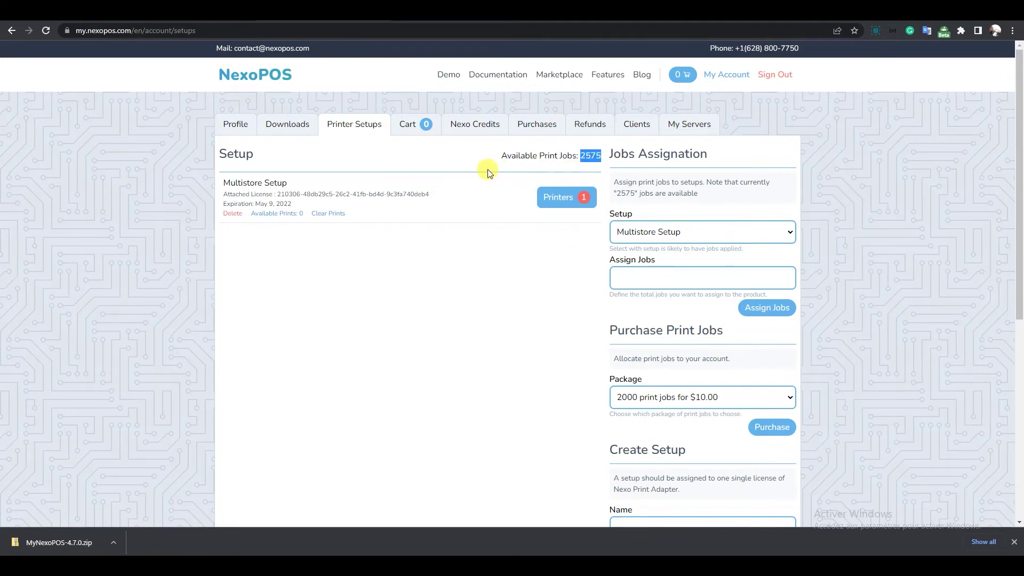
drag(610, 154, 708, 155)
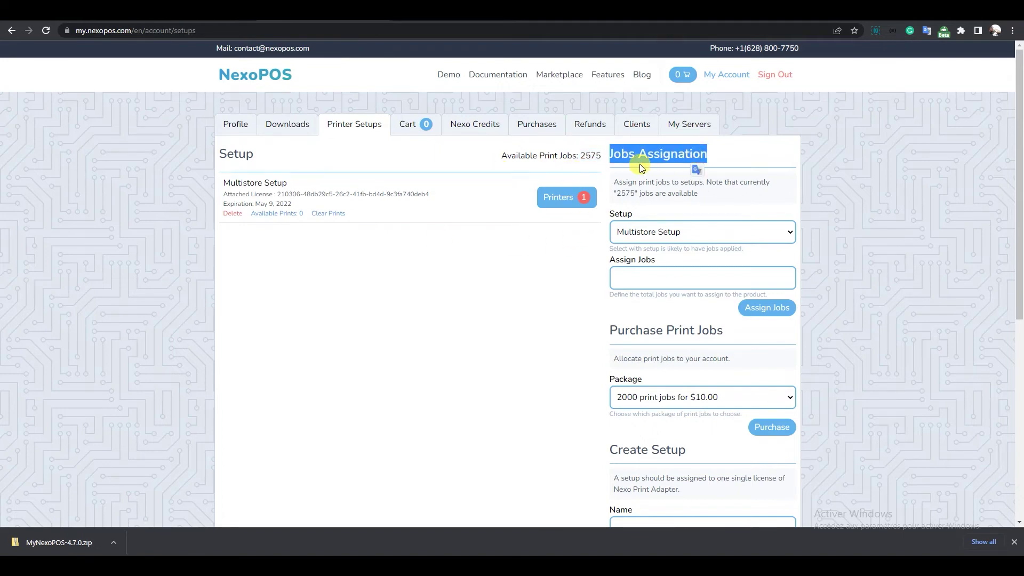
click(647, 231)
click(647, 247)
click(647, 276)
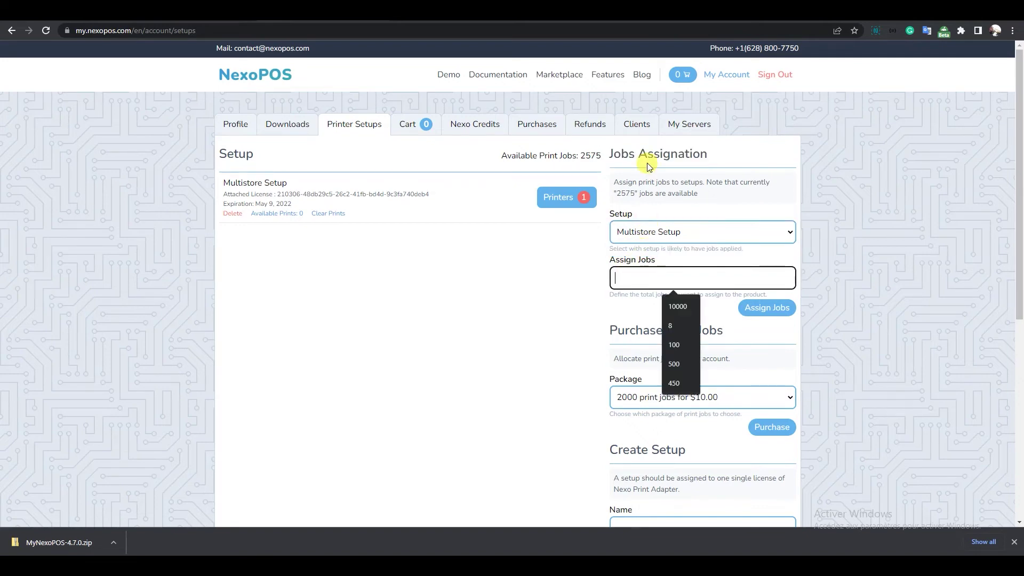
text(1000)
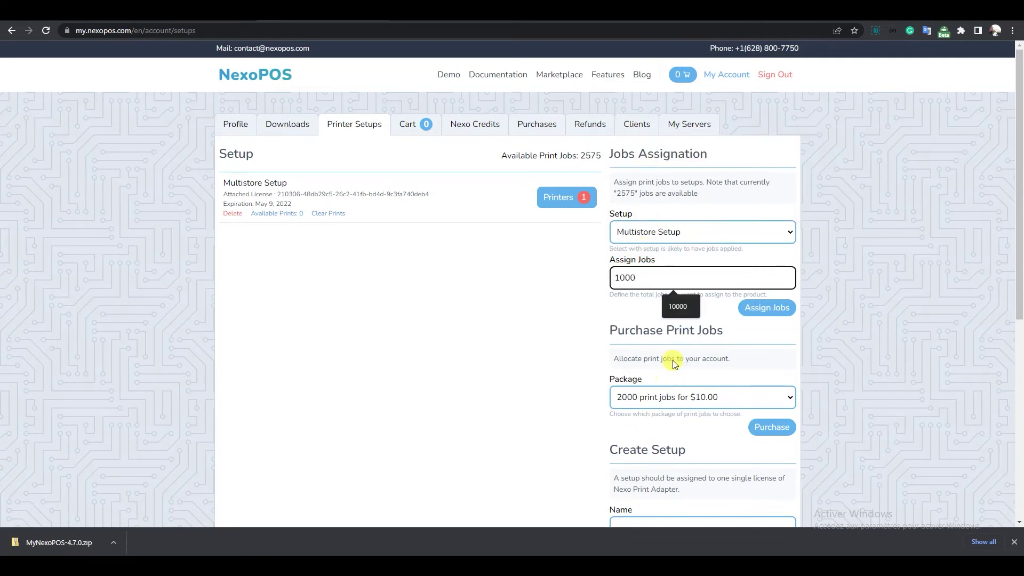
click(756, 312)
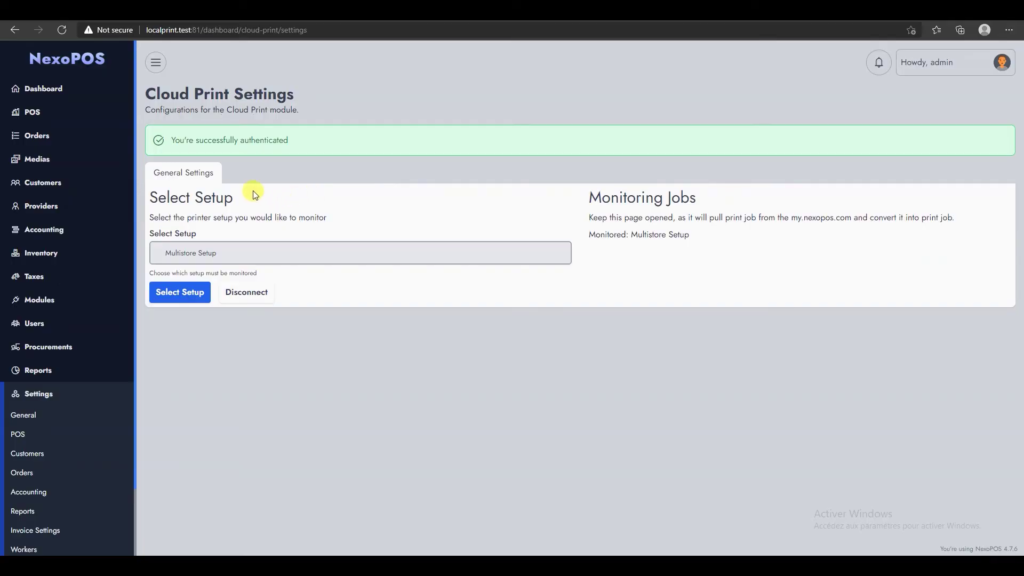
Check the Multistore Setup status and keep EPSON TM-T20II Receipt as the default printer.
drag(606, 236, 820, 265)
double_click(642, 259)
click(817, 261)
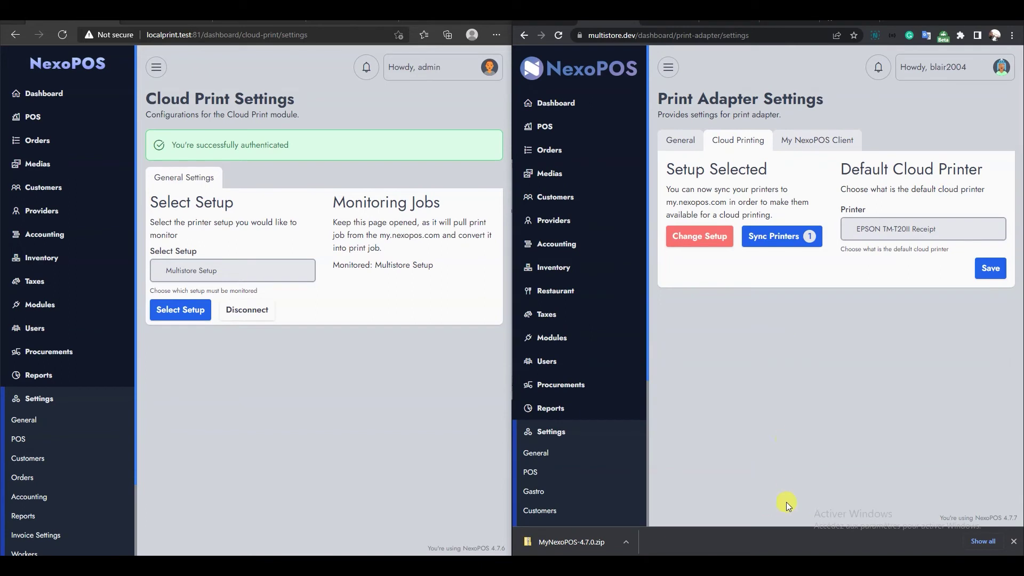
click(873, 230)
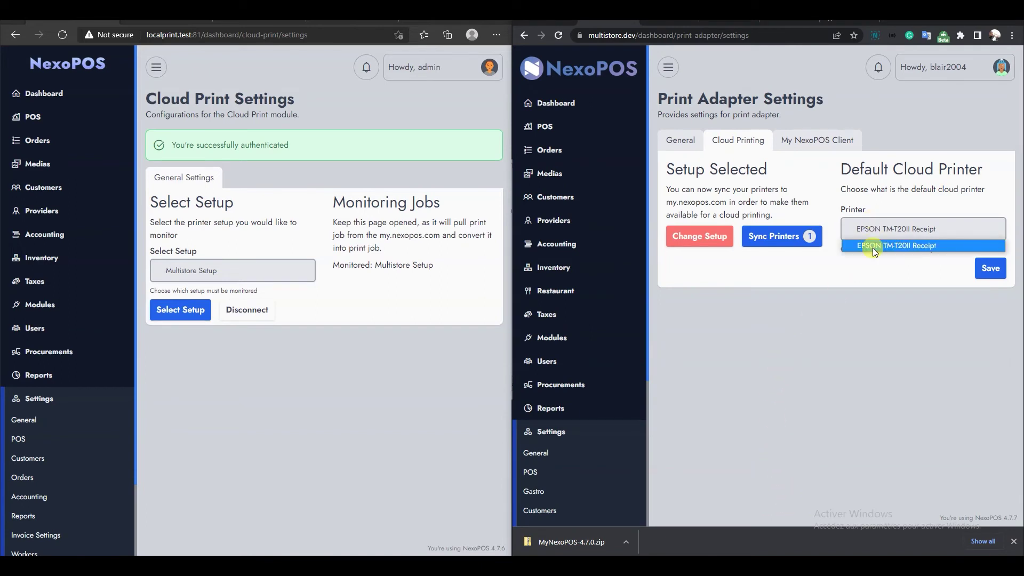
click(873, 248)
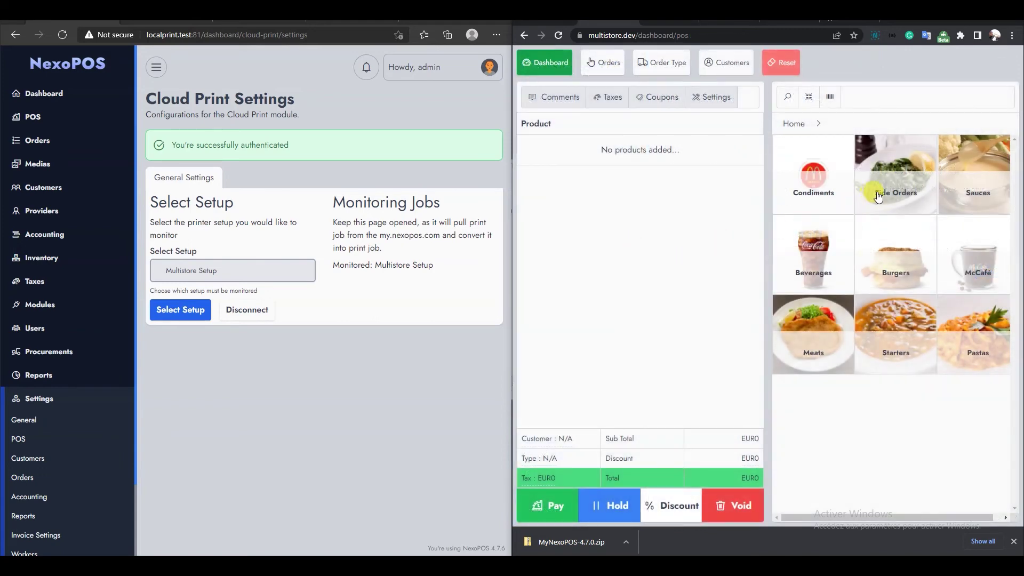
Add Spinaci Bolliti, Spinaci Saltati and Patate Puree from Side Orders to the order.
click(902, 174)
click(894, 184)
click(816, 180)
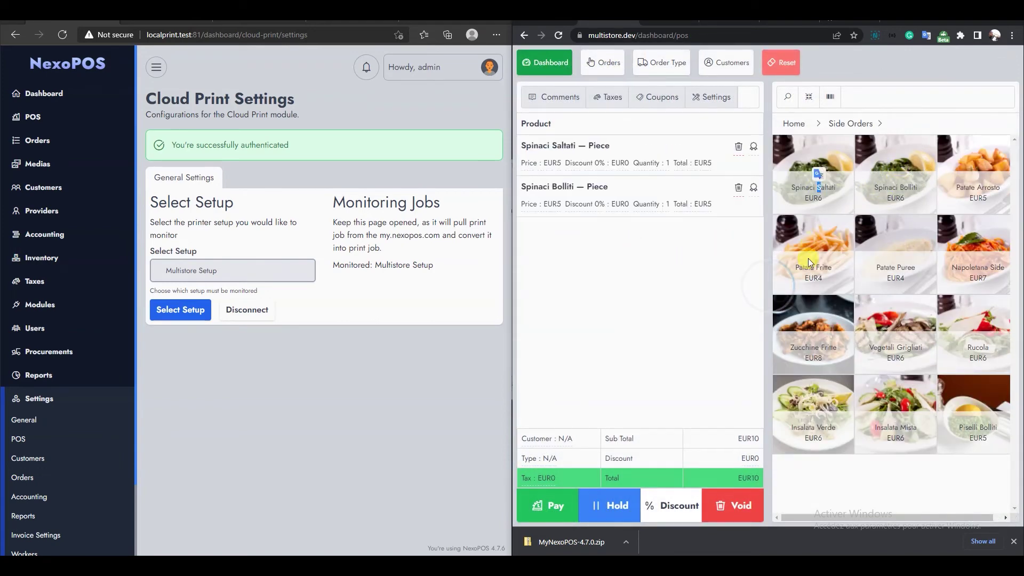
click(867, 262)
Pay the EUR13 order in full as a take-away and confirm the processed print job.
click(548, 499)
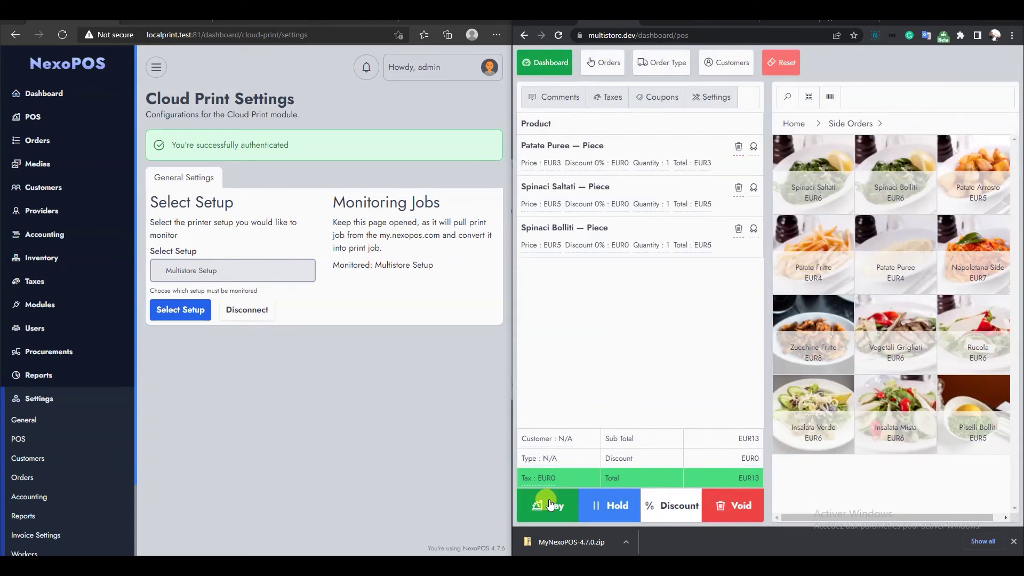
click(695, 193)
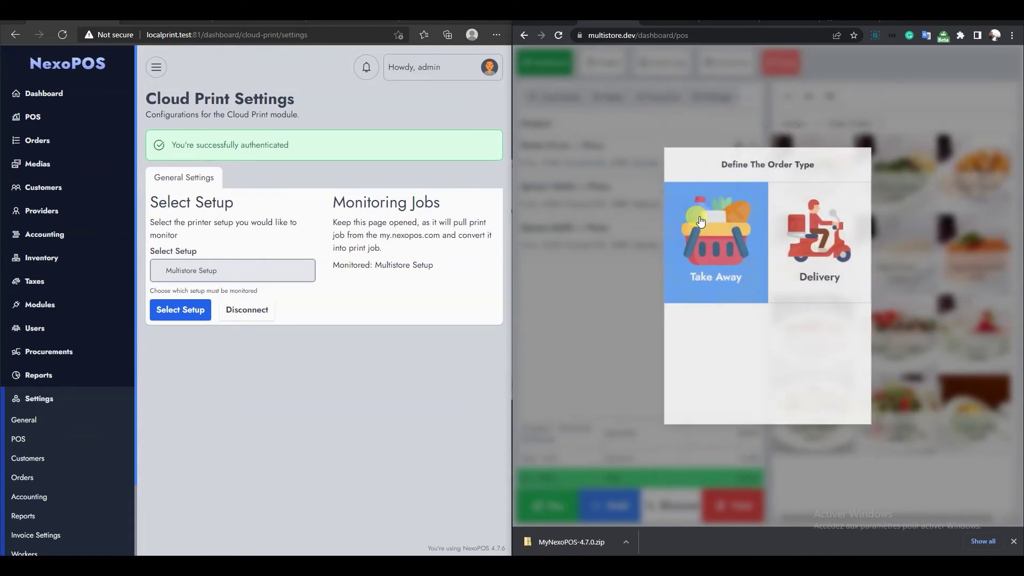
click(734, 278)
click(692, 358)
click(683, 319)
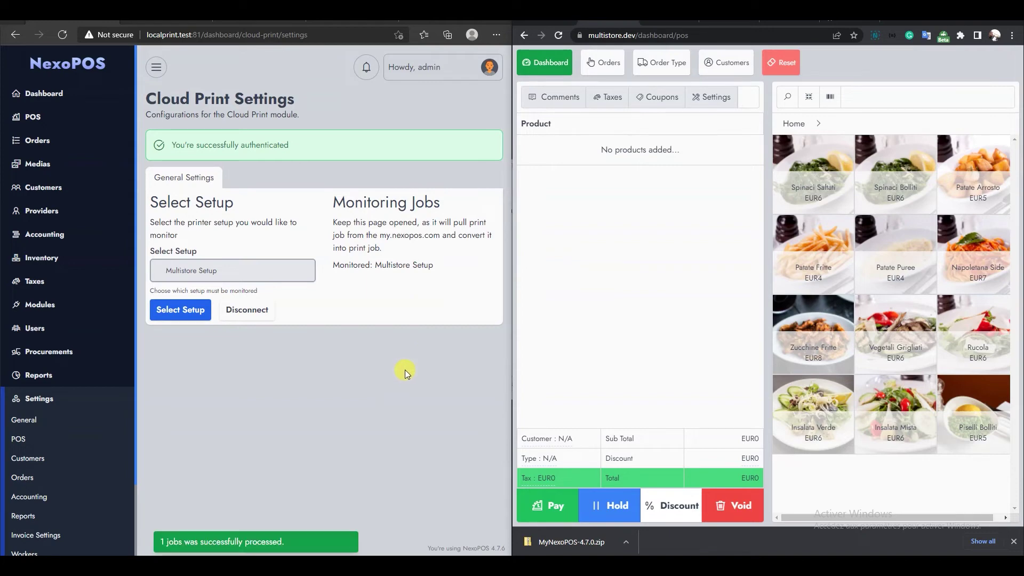
drag(160, 542, 274, 541)
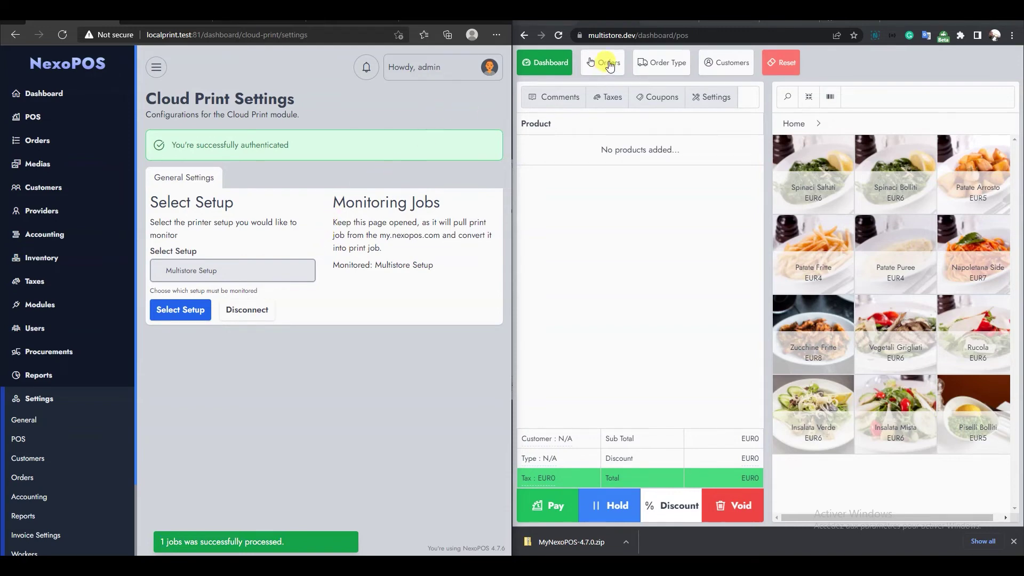
Maximize and reload the printer setups page, noting Multistore Setup's 1000 available prints.
click(643, 24)
key(super+Up)
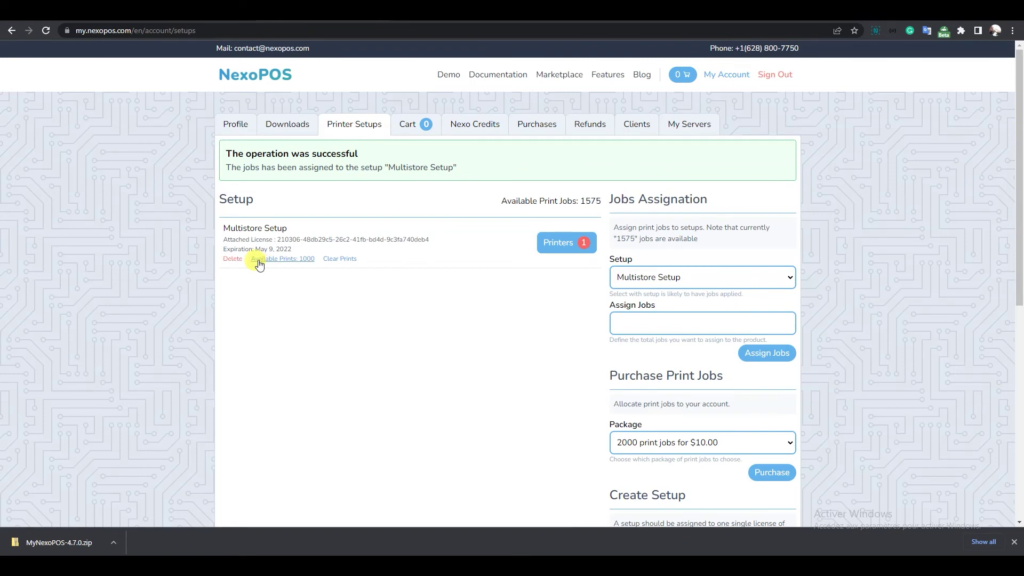
drag(317, 261, 251, 263)
click(317, 286)
key(F5)
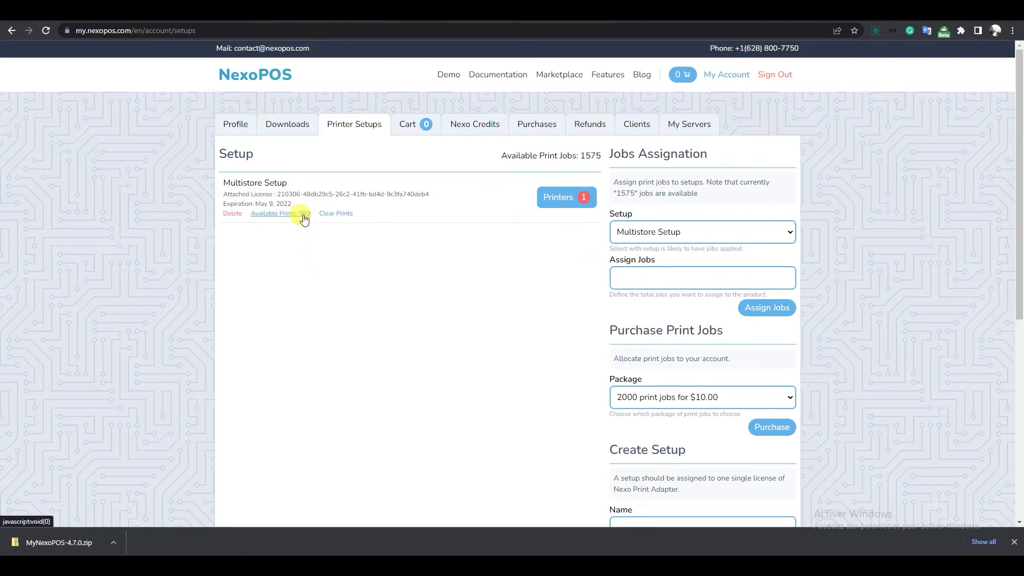
Inspect the EPSON TM-T20II Receipt printer's print job and its raw receipt XML.
click(552, 198)
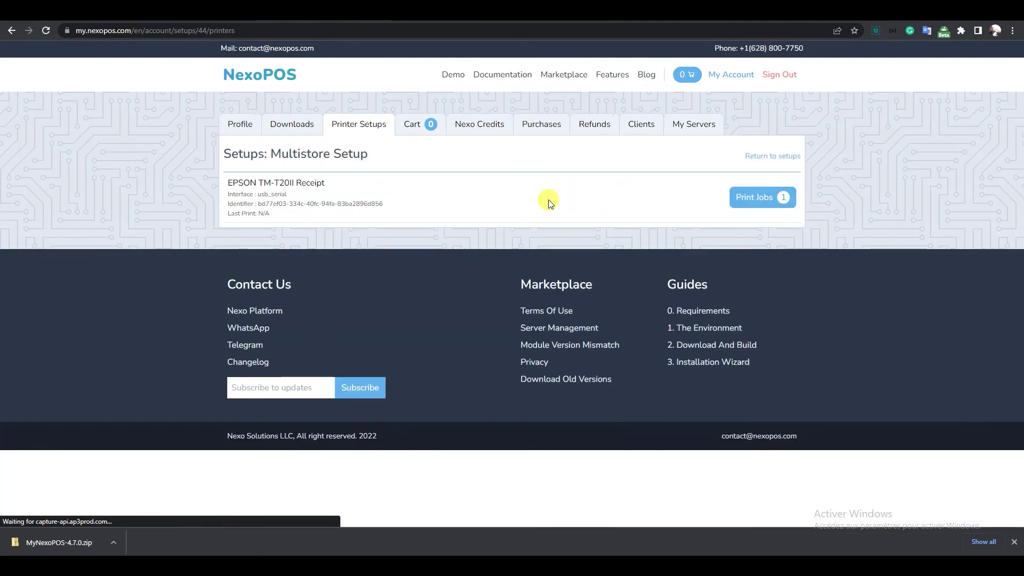
click(755, 198)
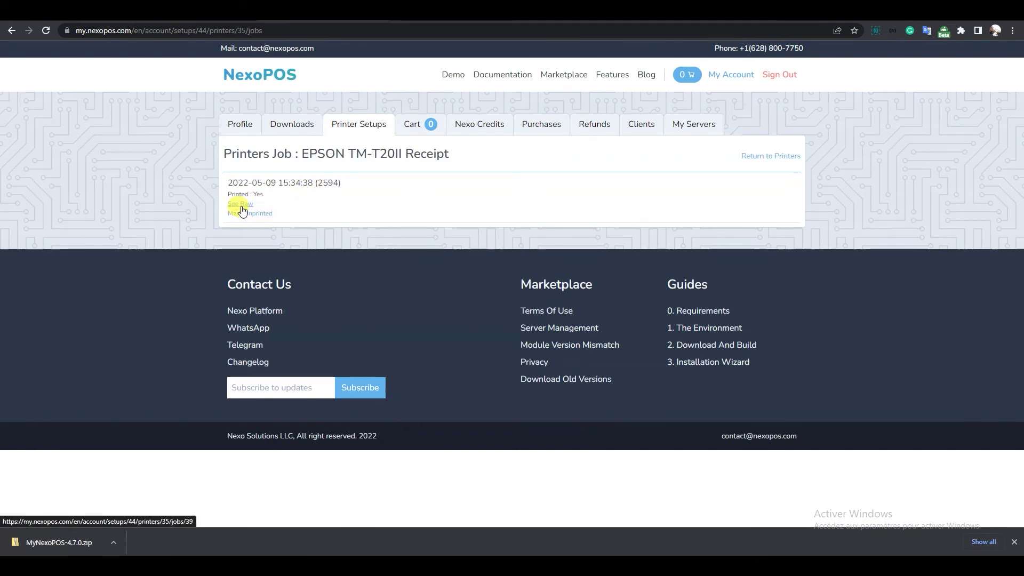
drag(226, 193, 264, 195)
click(280, 198)
click(296, 205)
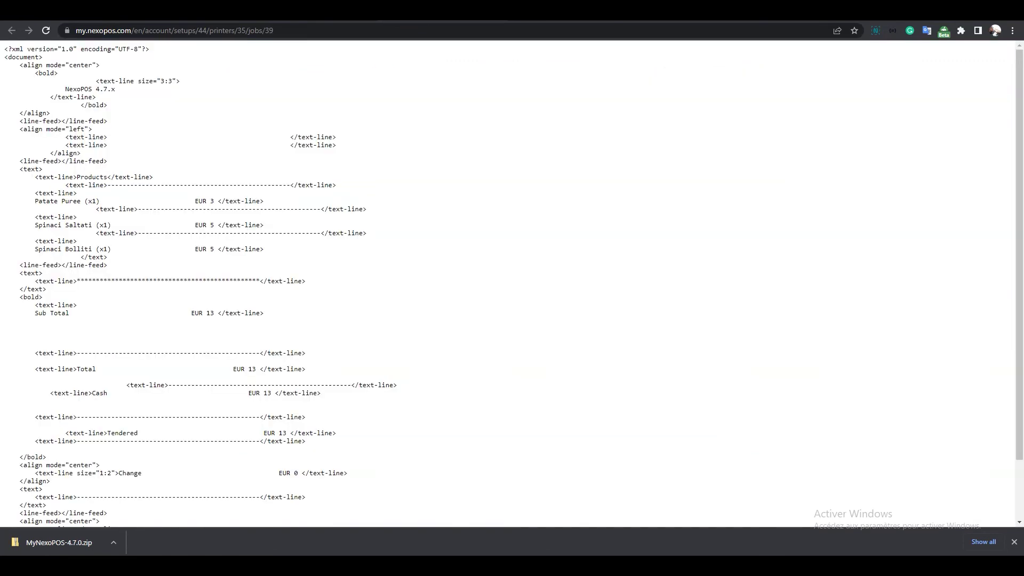
scroll(325, 160, down, 2)
scroll(342, 191, up, 2)
key(alt+Left)
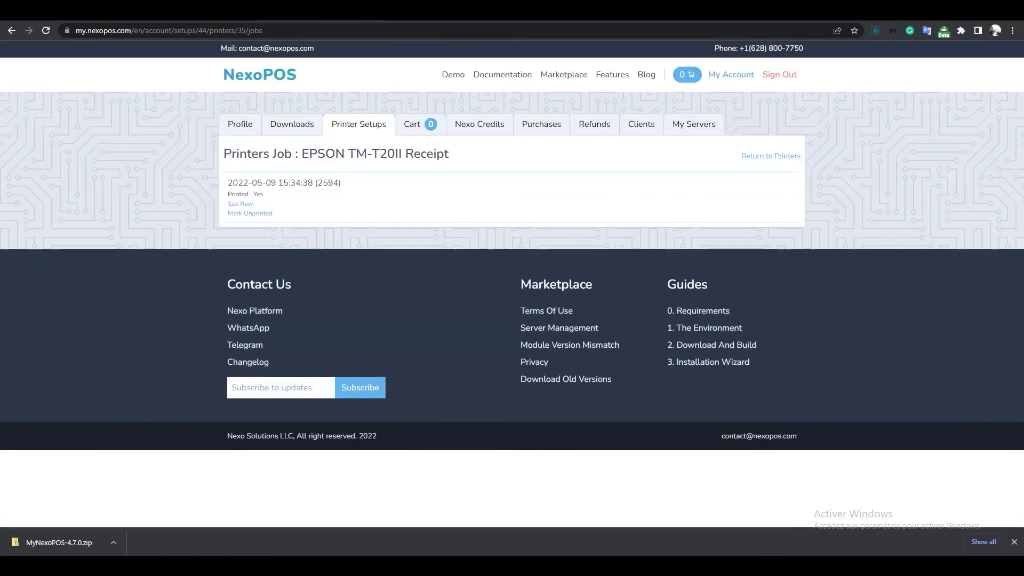
Mark the job unprinted and return to setups, now showing 998 available prints.
click(254, 216)
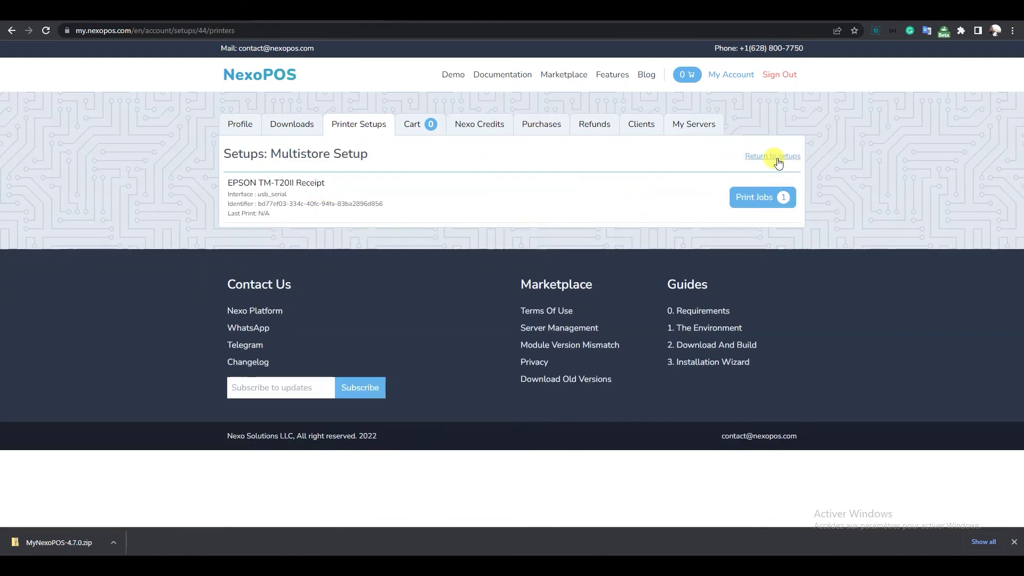
click(779, 160)
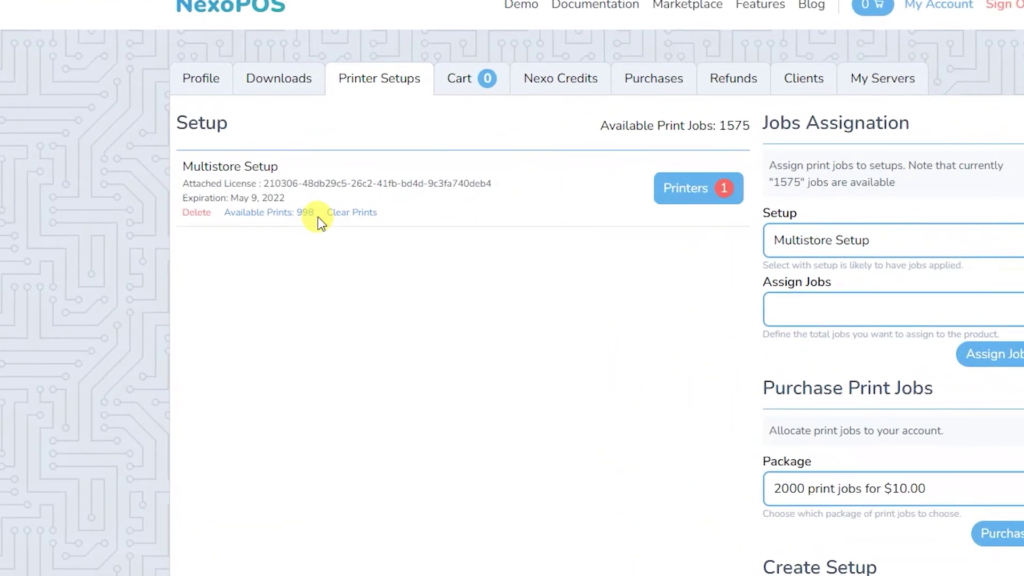
double_click(314, 213)
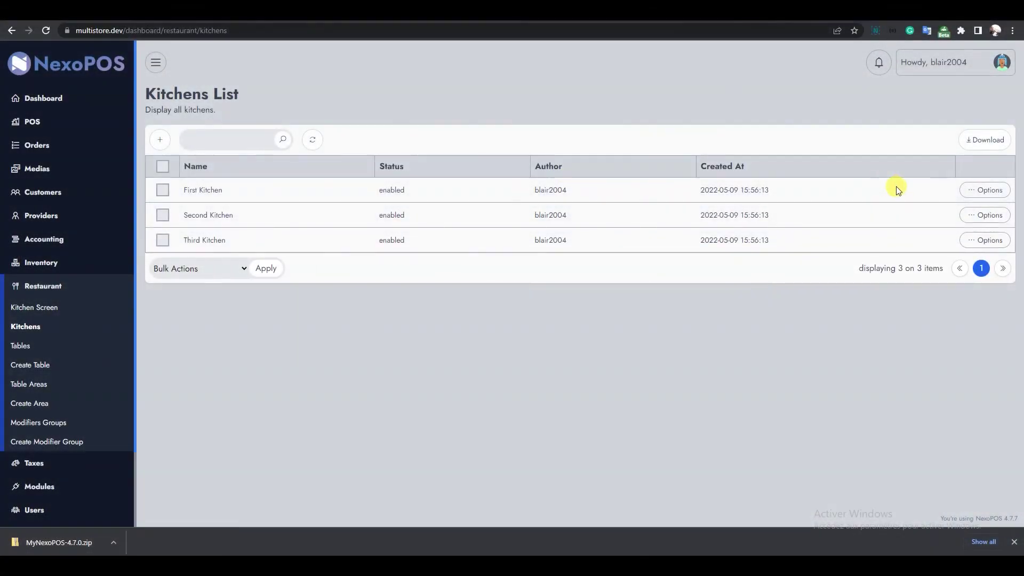
Set EPSON TM-T20II Receipt as First Kitchen's cloud printer and save.
click(982, 190)
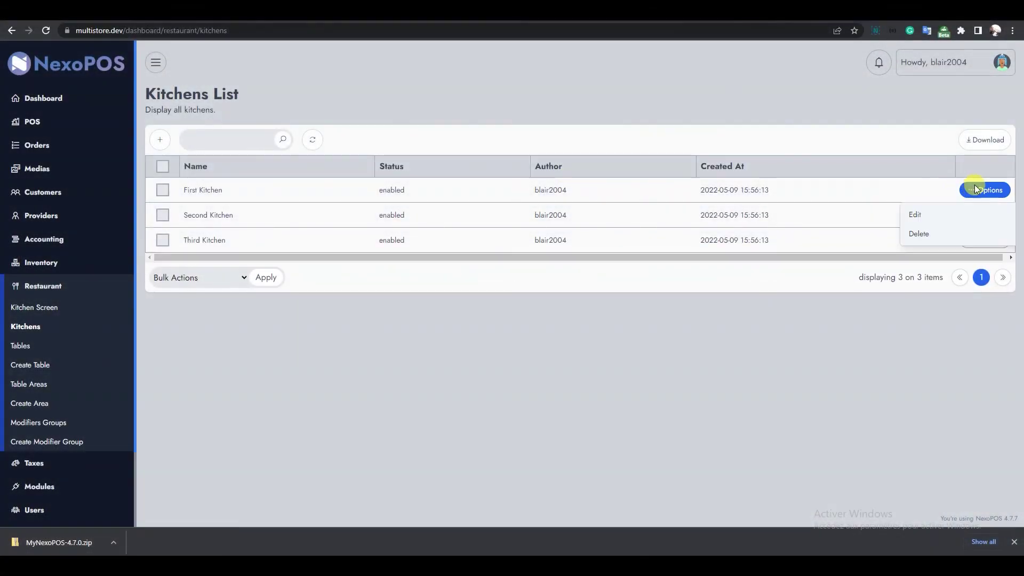
click(911, 215)
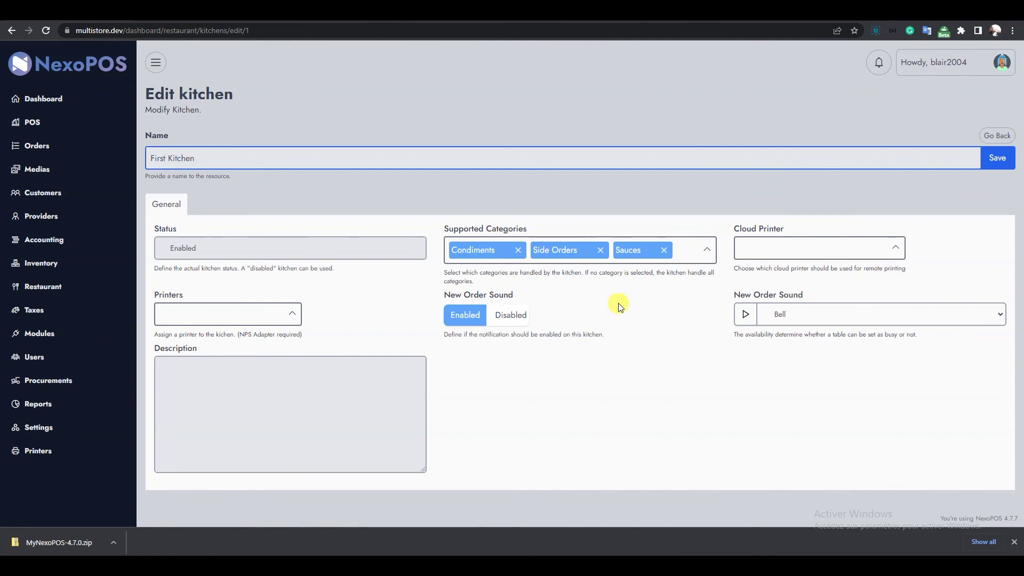
click(794, 246)
click(766, 294)
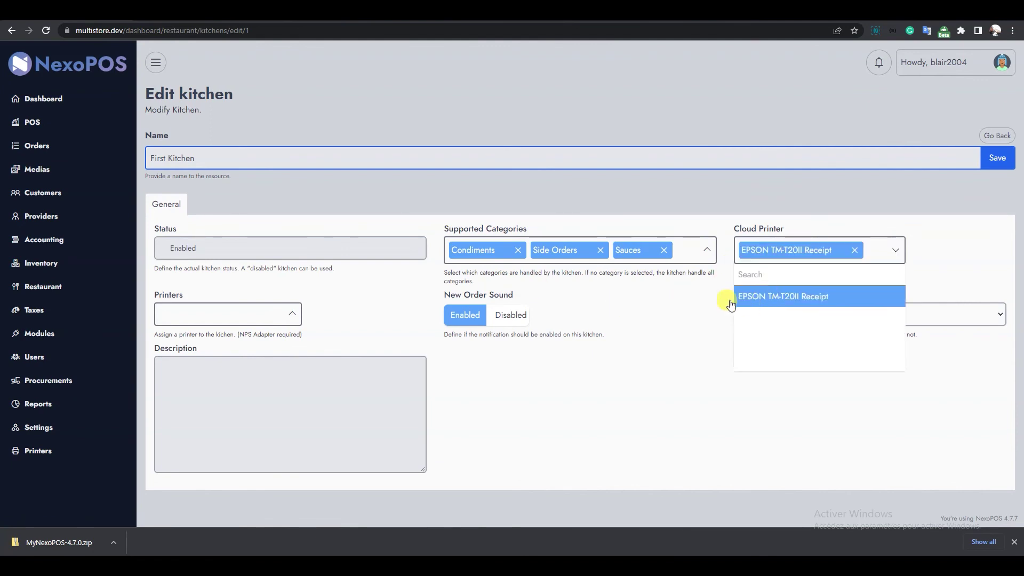
click(897, 249)
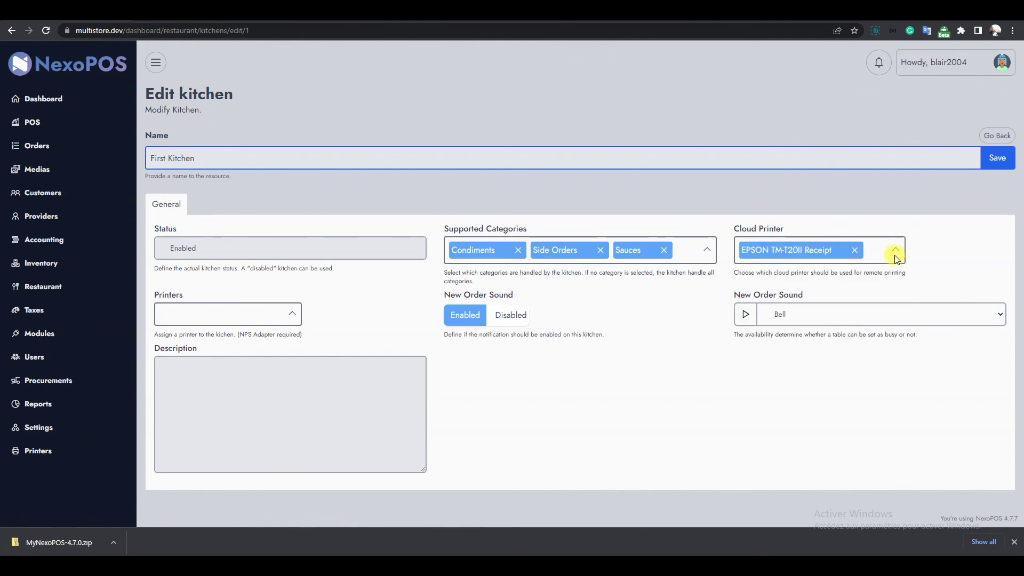
click(992, 159)
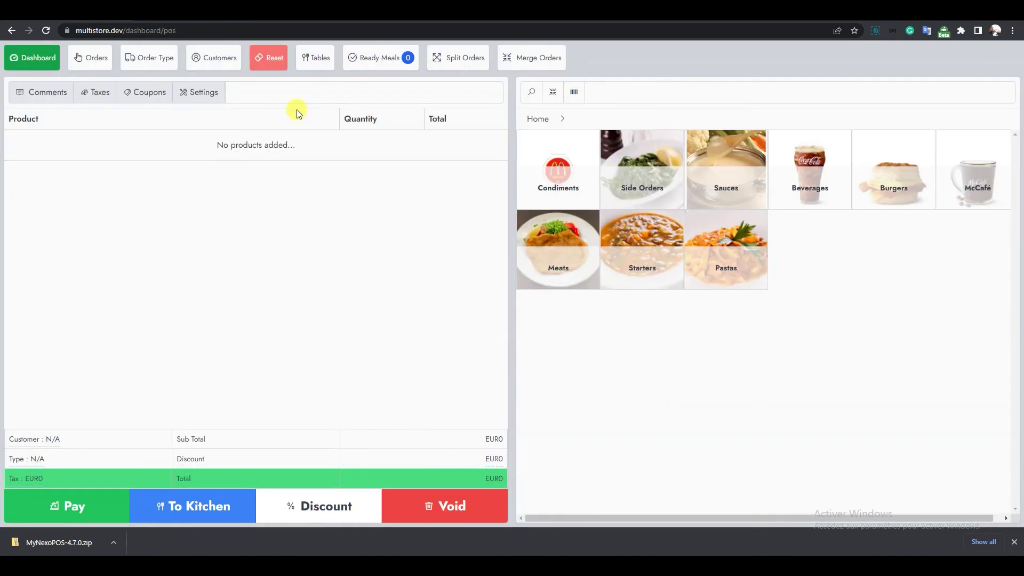
Send a dine-in order of Spinaci Bolliti and Spinaci Saltati to the kitchen.
click(640, 156)
click(632, 180)
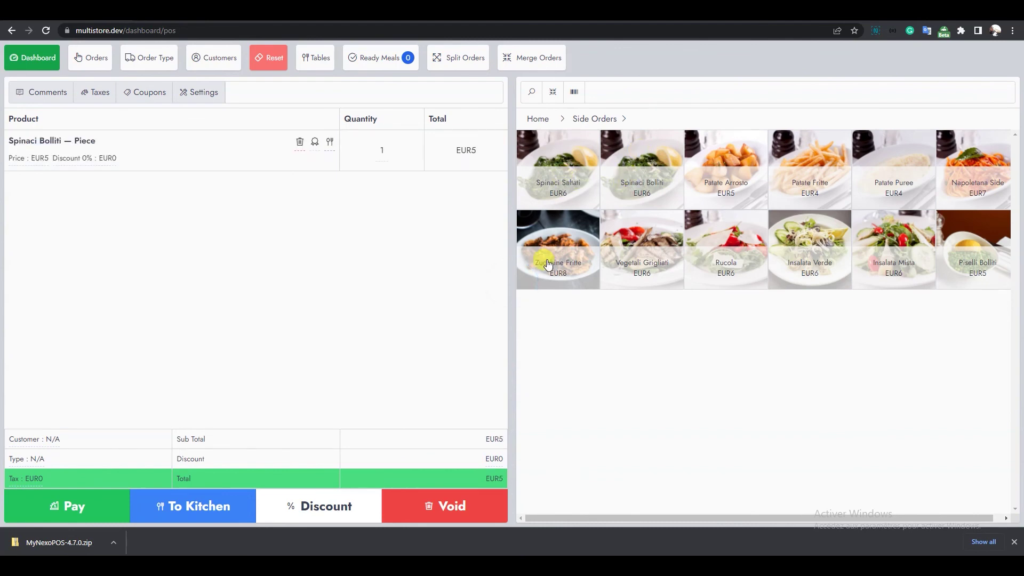
click(549, 175)
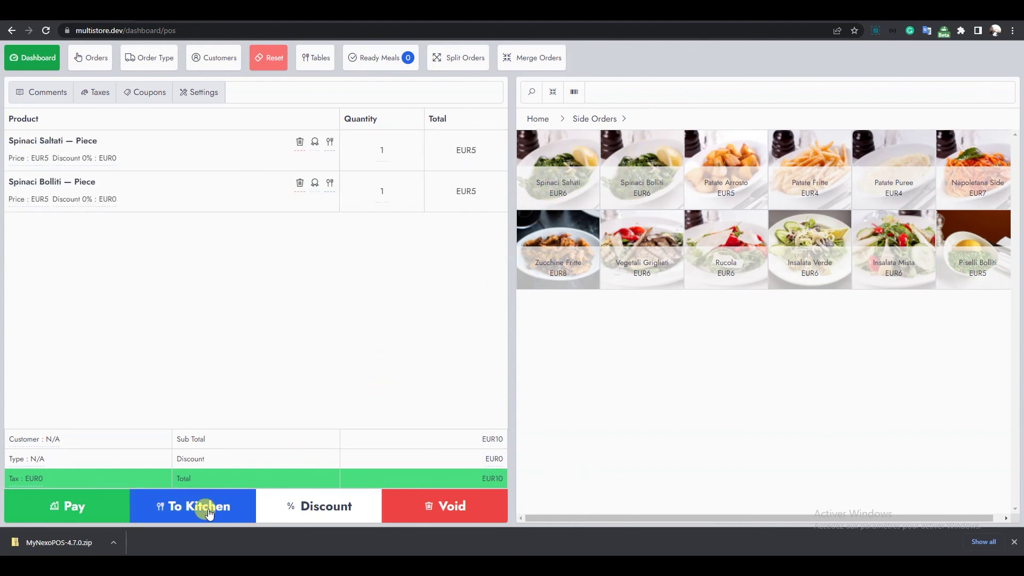
click(204, 506)
click(428, 259)
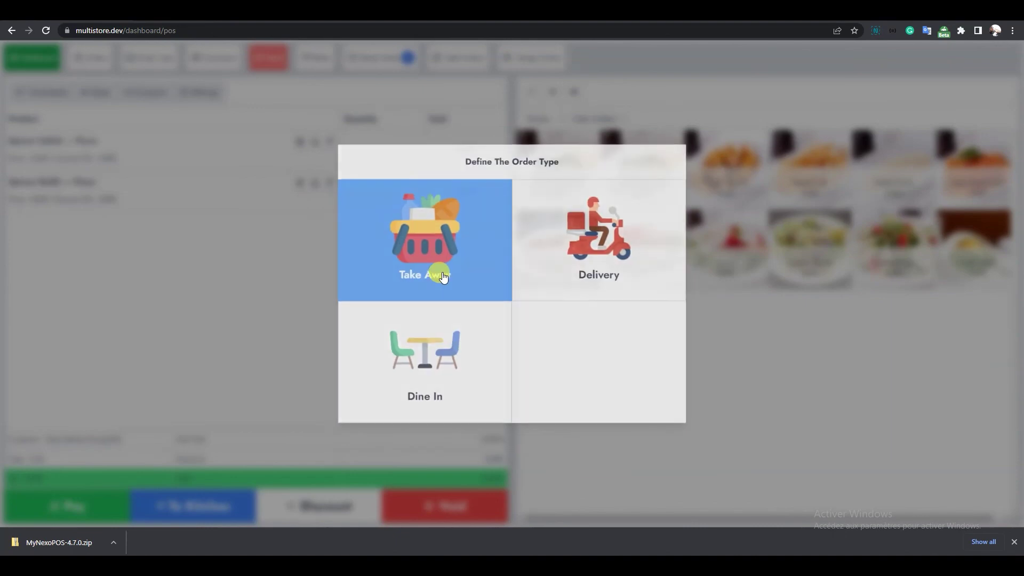
click(437, 352)
click(441, 314)
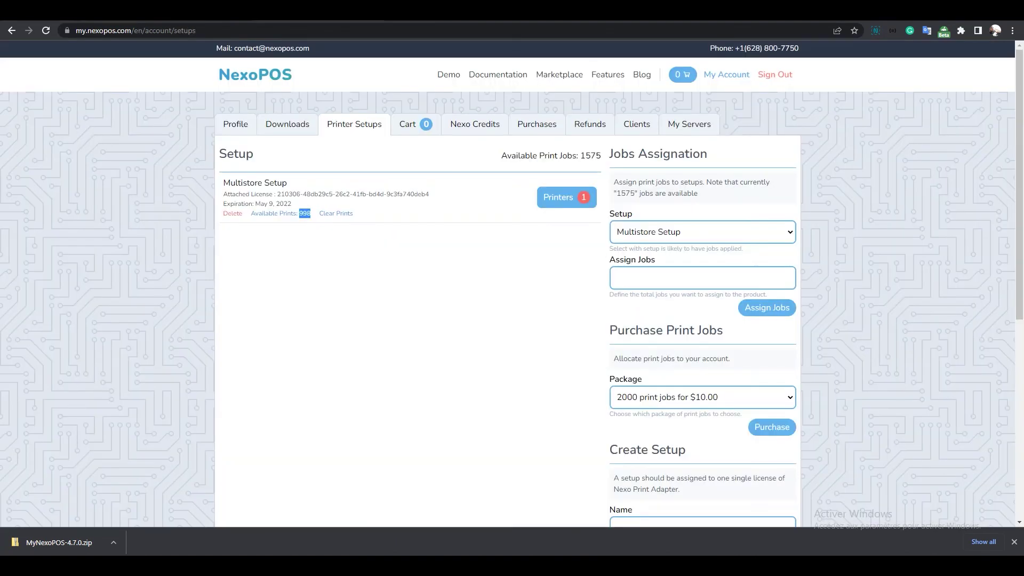
click(302, 215)
Confirm the setup shows 997 available prints and review the print-job packages without choosing one.
double_click(300, 215)
click(301, 217)
click(664, 404)
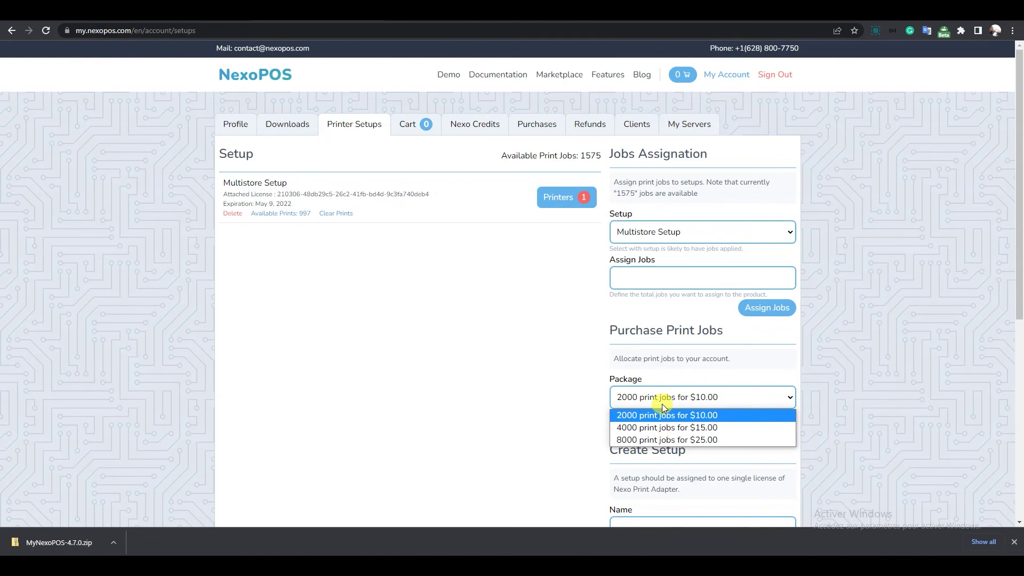
click(595, 363)
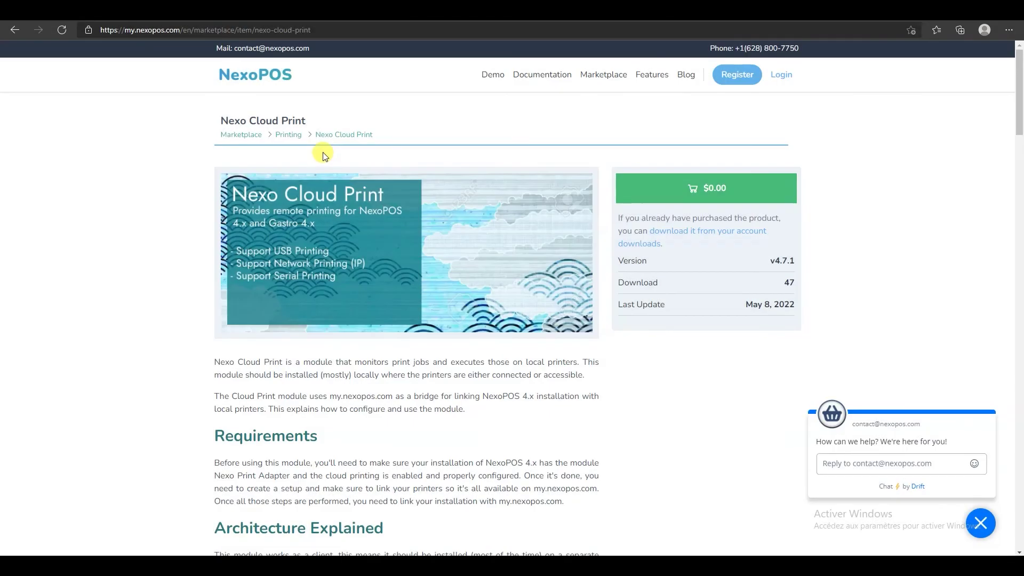